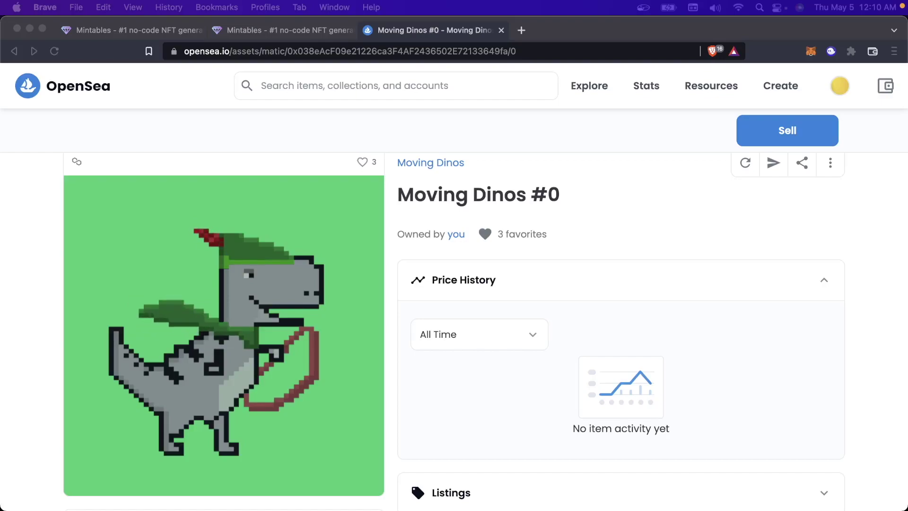
Leave the OpenSea Moving Dinos #0 page for the Mintables project's hats layer.
click(49, 279)
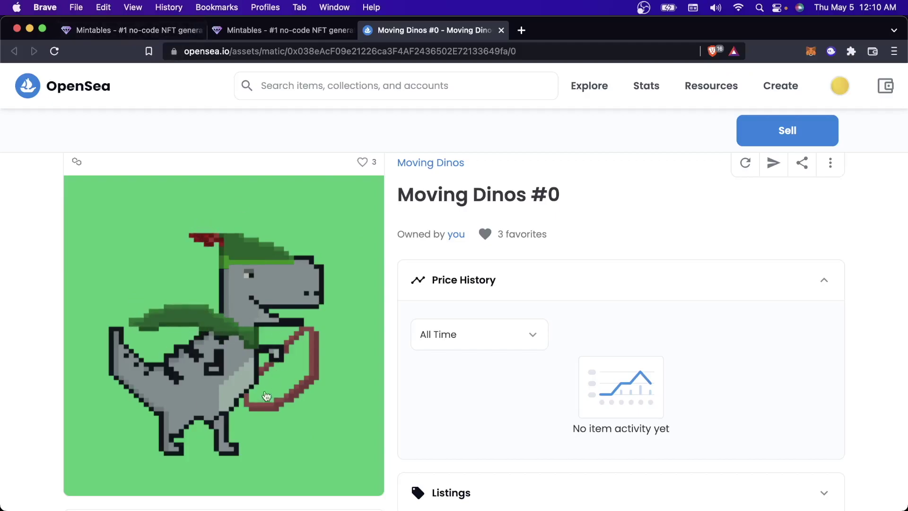
click(135, 30)
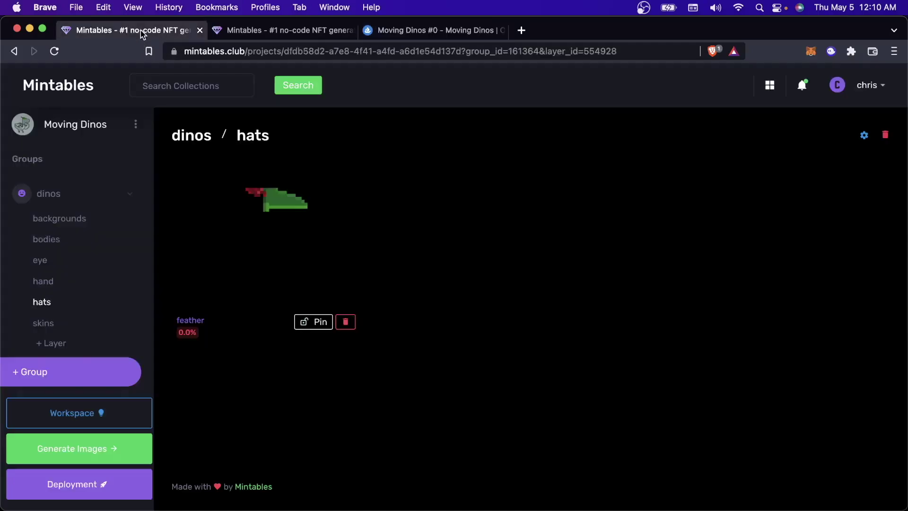
Preview the dinos backgrounds, bodies, hats and skins layers, ending on the cape skin.
click(62, 218)
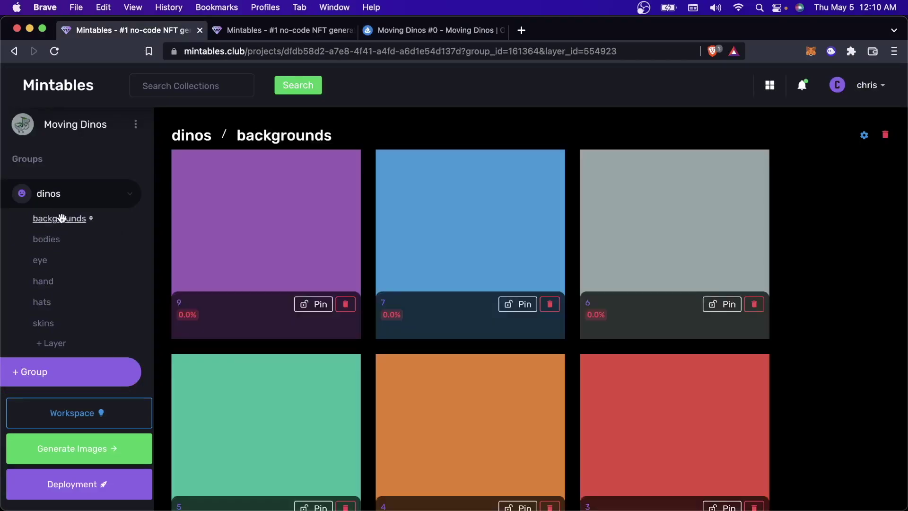
click(49, 240)
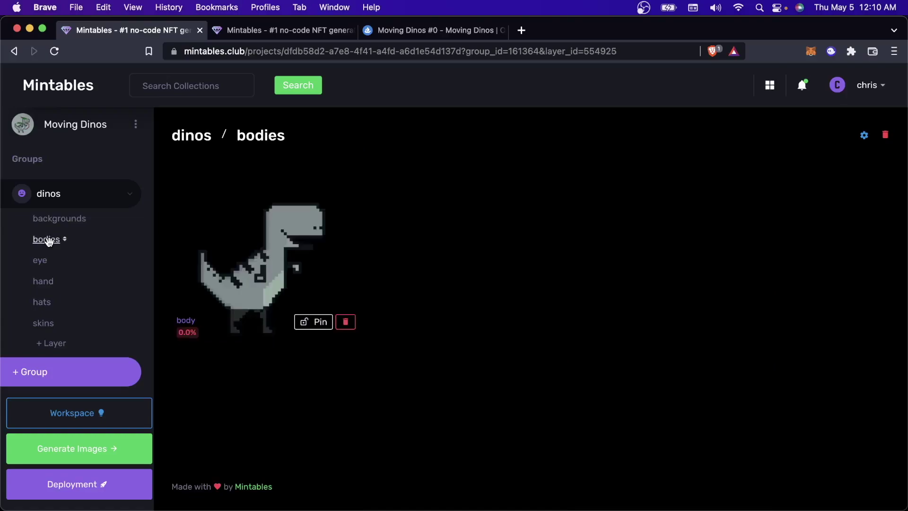
click(39, 301)
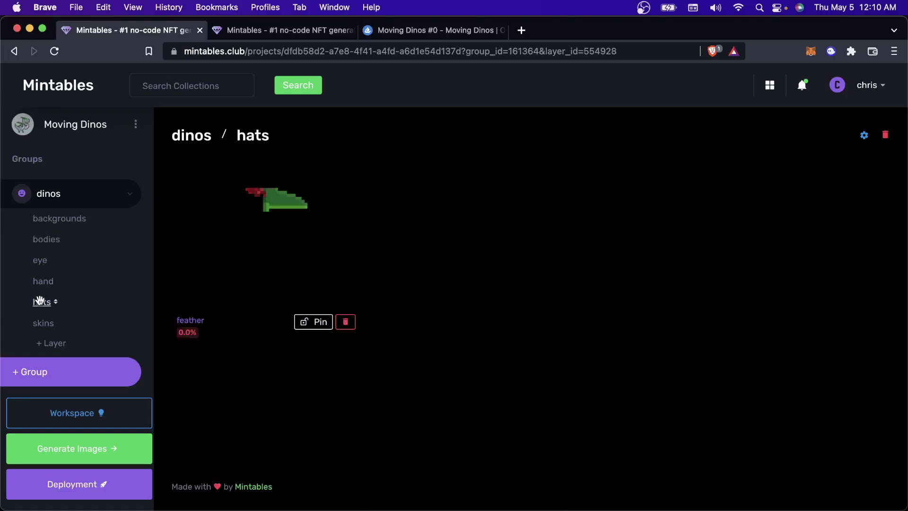
click(48, 321)
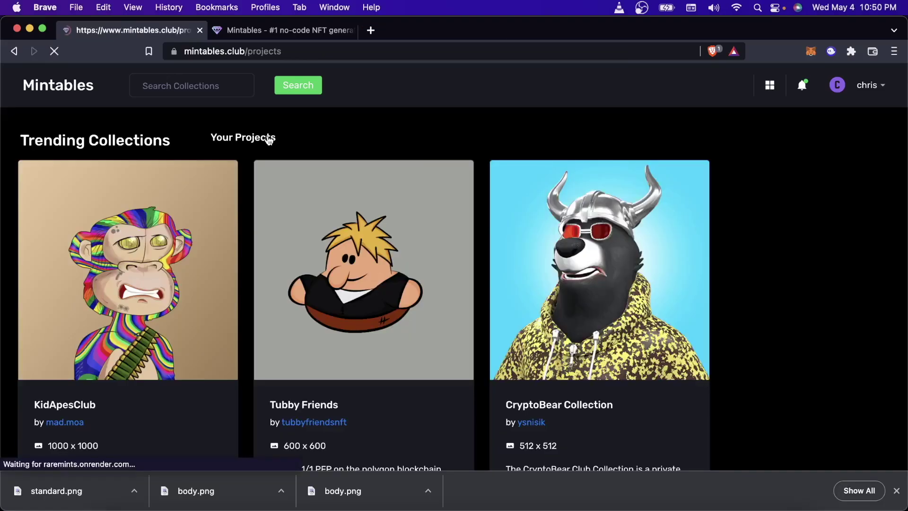
Start a brand-new project from the Your Projects list.
click(266, 138)
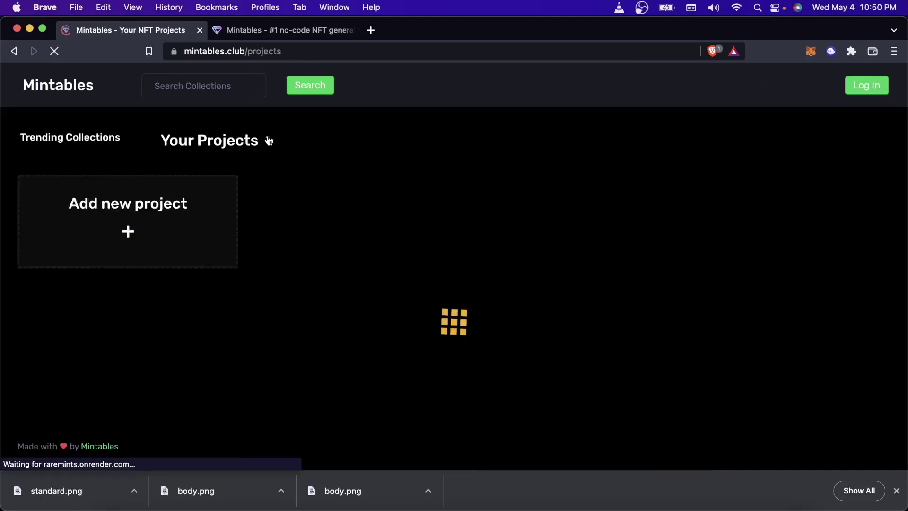
scroll(268, 140, down, 8)
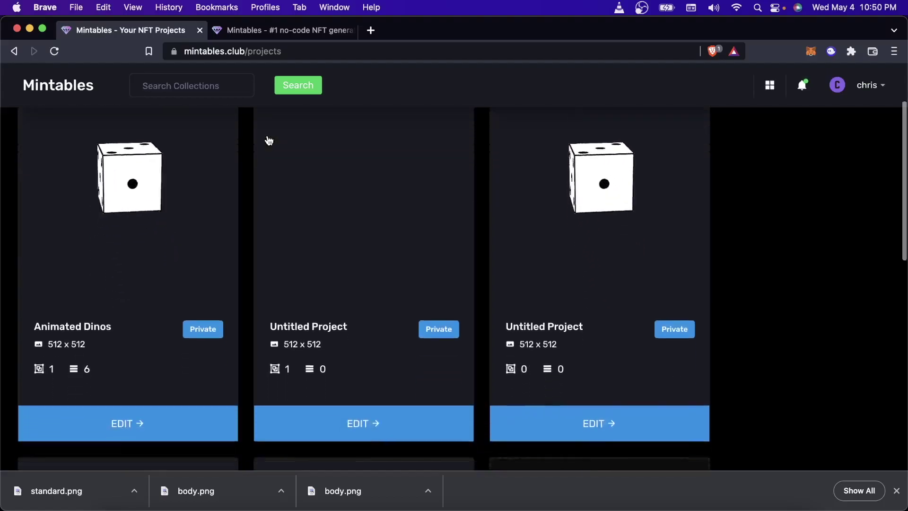
scroll(267, 140, down, 6)
click(553, 203)
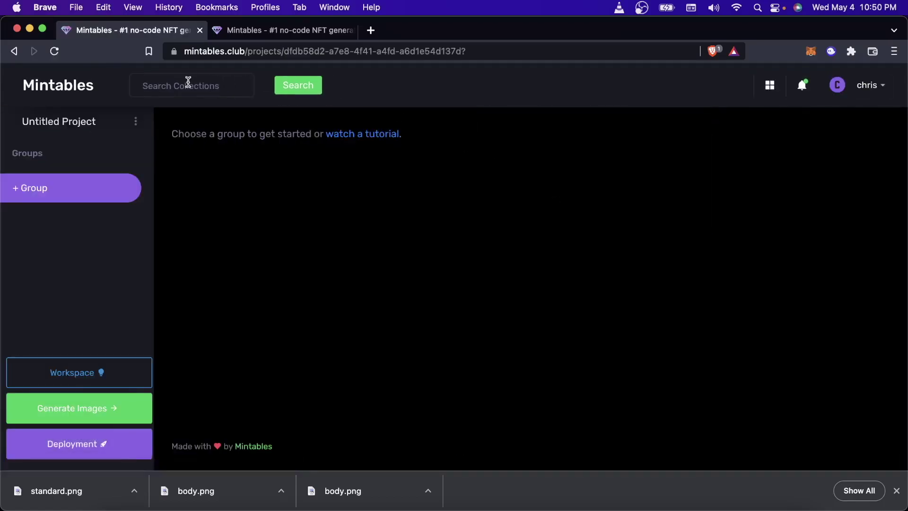
Rename the new project to 'Moving Dinos' in Project settings and save.
click(136, 122)
click(116, 161)
triple_click(343, 185)
text(Moving Dinos)
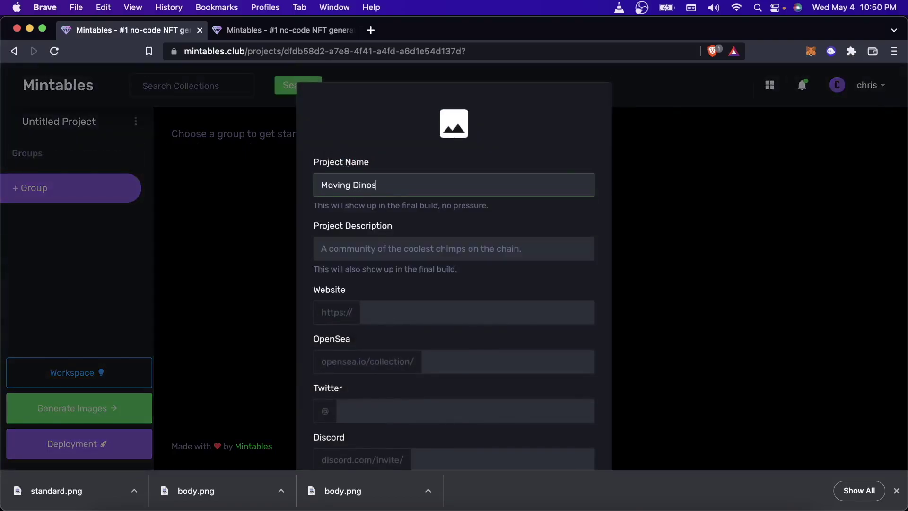
scroll(445, 341, down, 5)
click(338, 423)
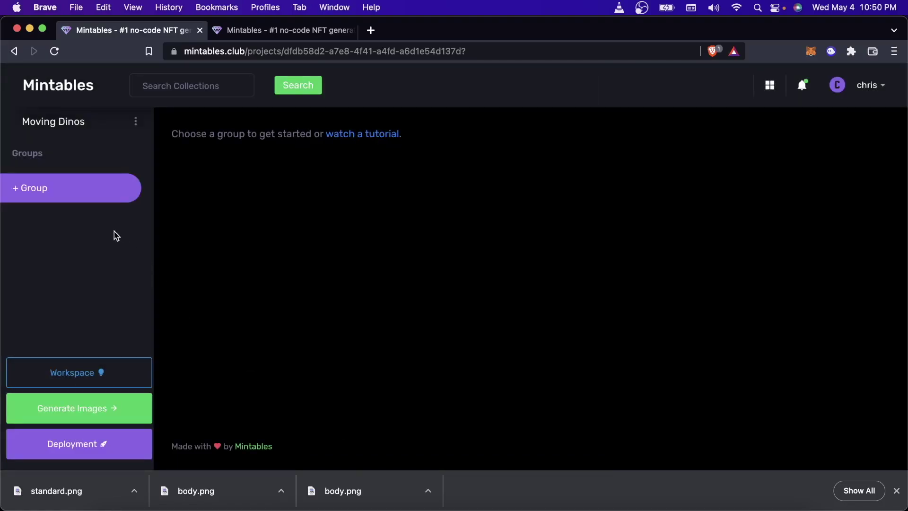
Add a group named 'dinos' and open it.
click(83, 197)
text(dino)
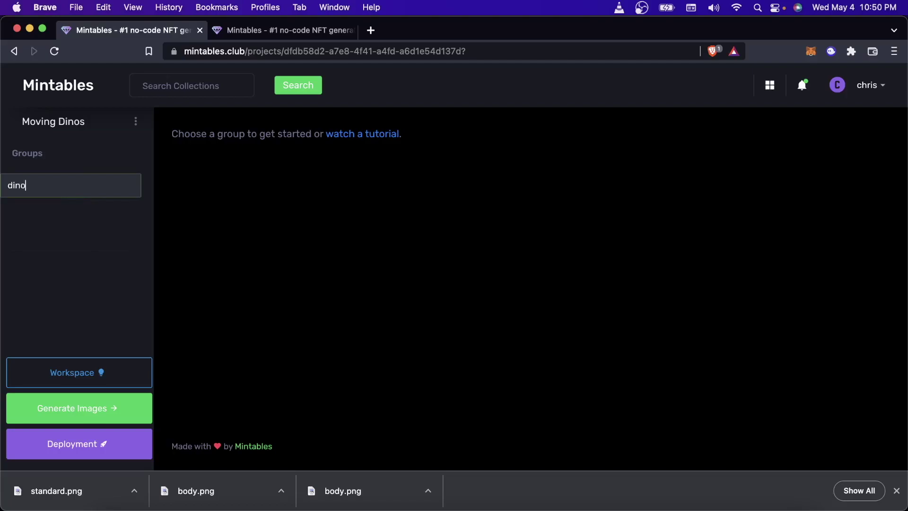
text(s)
key(Return)
click(52, 198)
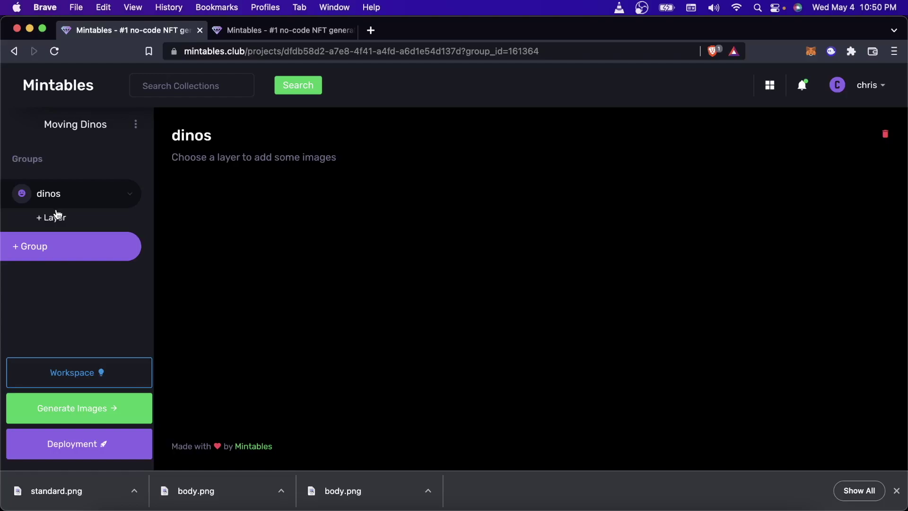
Add the backgrounds and bodies layers to the dinos group.
click(57, 216)
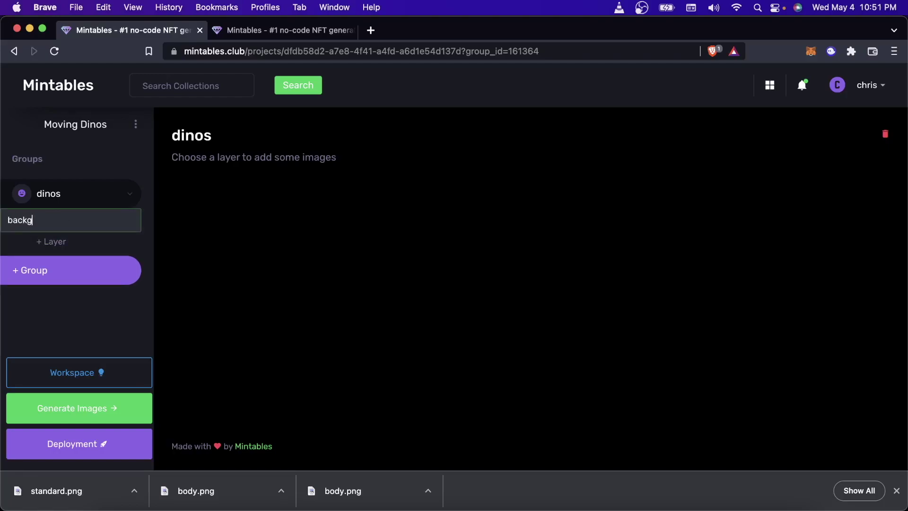
text(backgrounds)
key(Return)
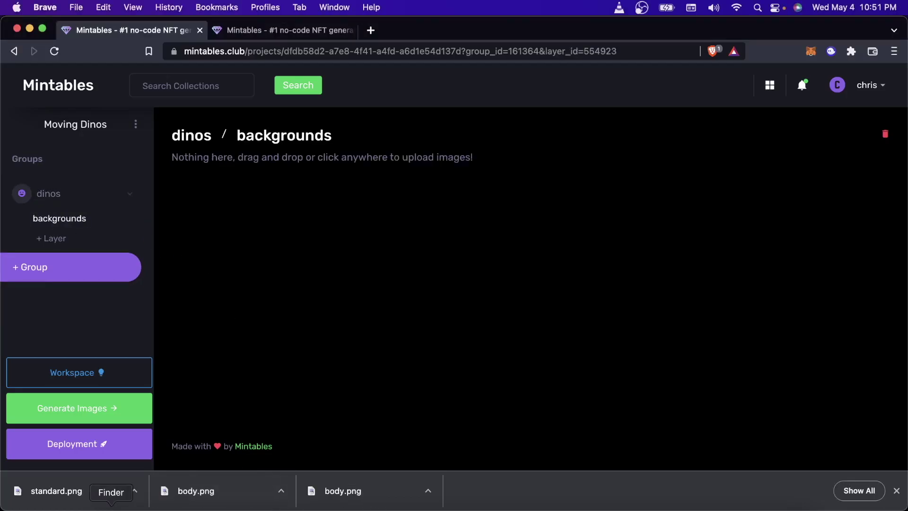
click(112, 506)
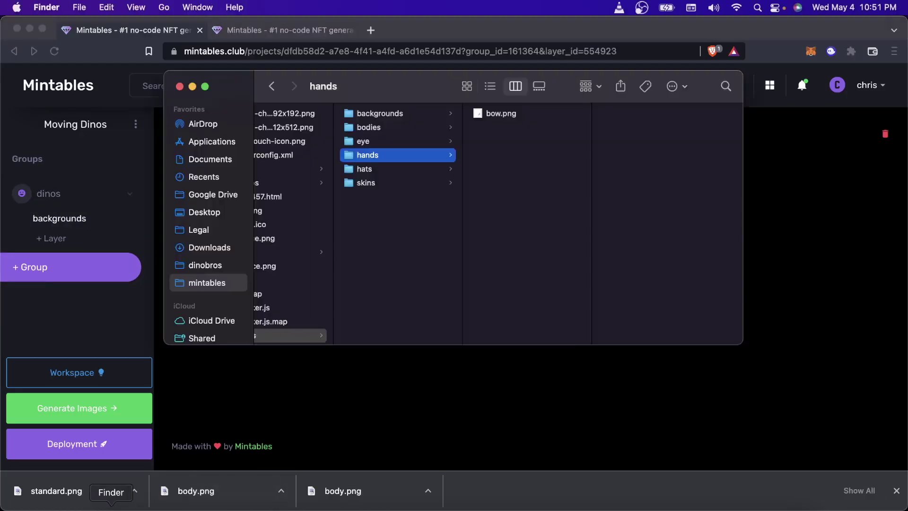
click(70, 236)
click(59, 236)
text(bodies)
key(Return)
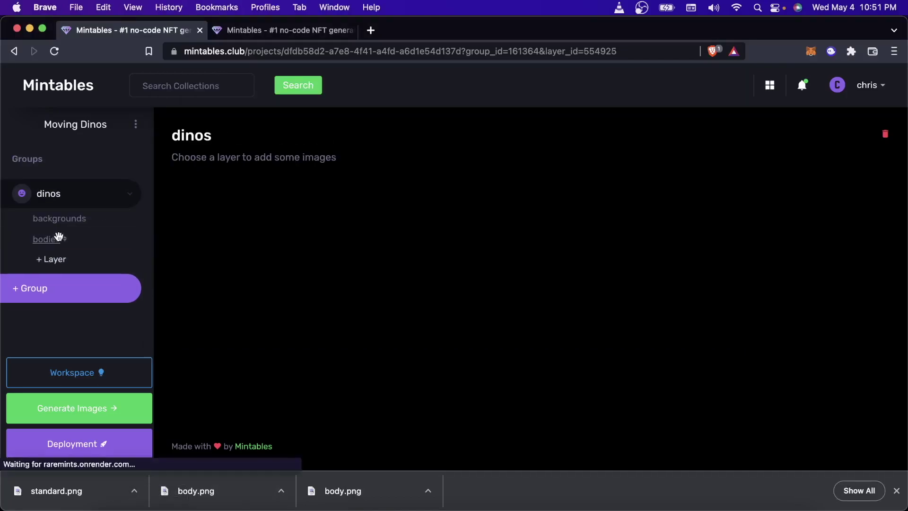
Add the eye and hand layers to the dinos group.
click(52, 260)
key(super+Tab)
key(super+Tab)
click(52, 260)
text(eye)
key(Return)
click(51, 279)
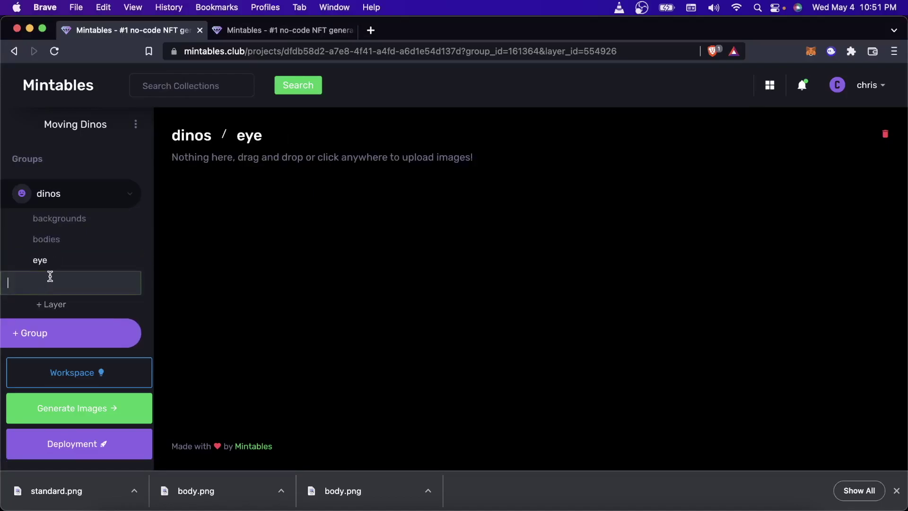
text(hand)
key(Return)
key(super+Tab)
click(57, 283)
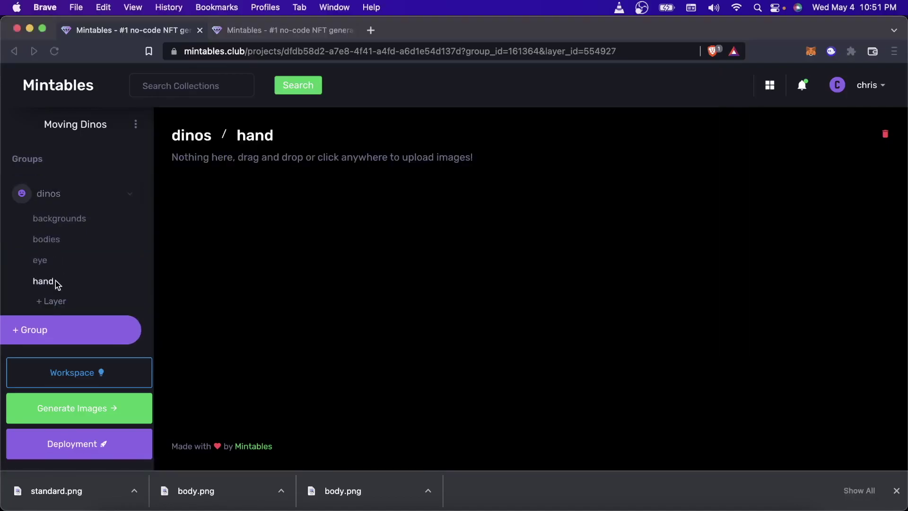
Add the hats and skins layers to the dinos group.
click(44, 303)
text(hats)
key(Return)
click(52, 323)
text(skins)
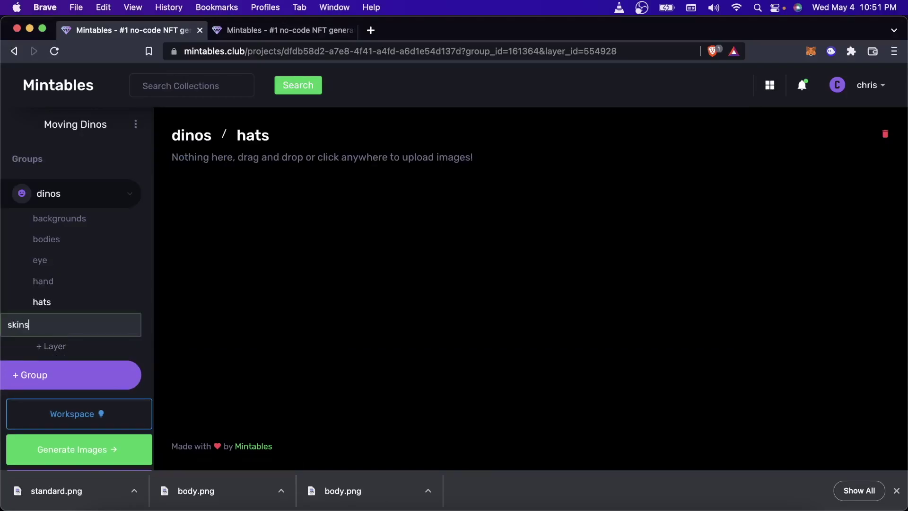
key(Return)
key(super+Tab)
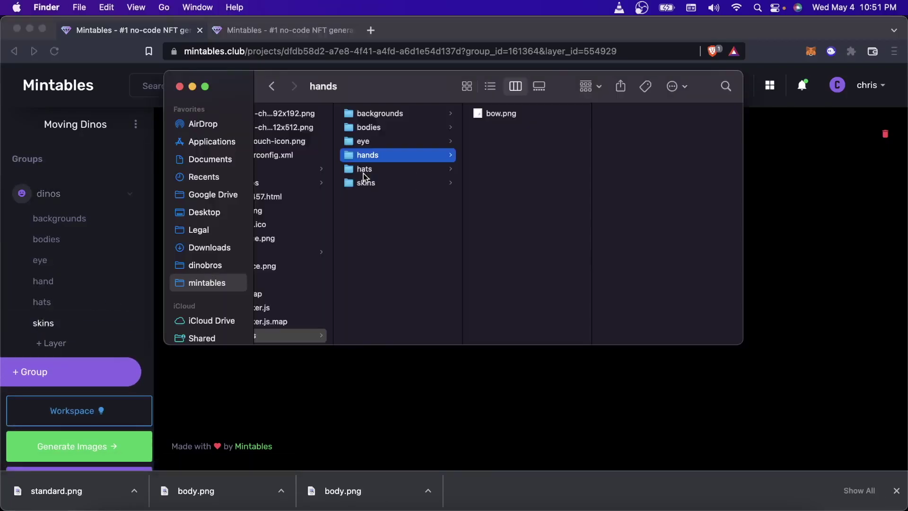
Open the backgrounds layer and select 1.png in the backgrounds artwork folder.
key(super+Tab)
click(73, 219)
key(super+Tab)
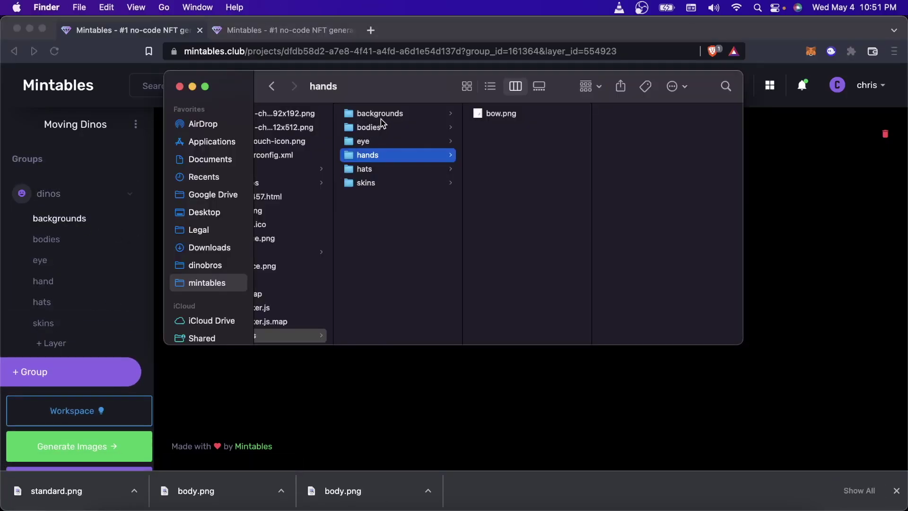
click(381, 114)
click(494, 114)
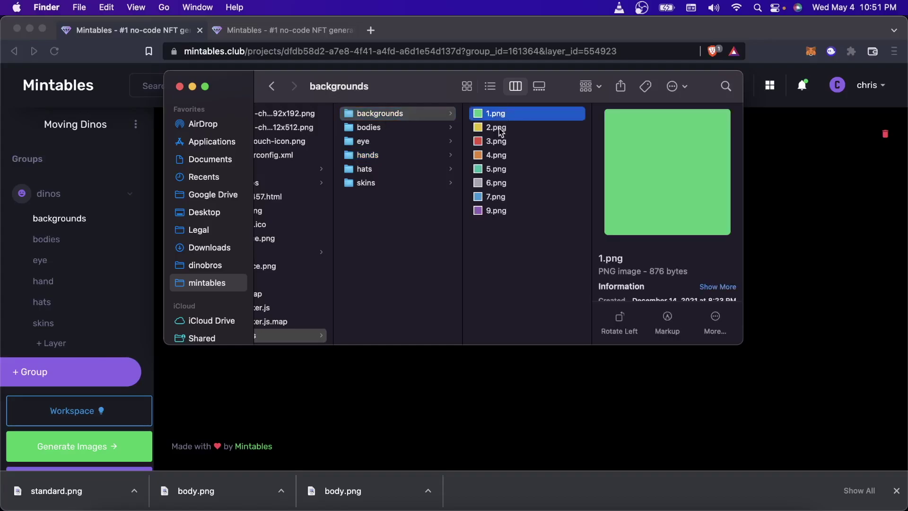
click(43, 281)
Add feather.gif from the hats folder to the hats layer.
click(41, 302)
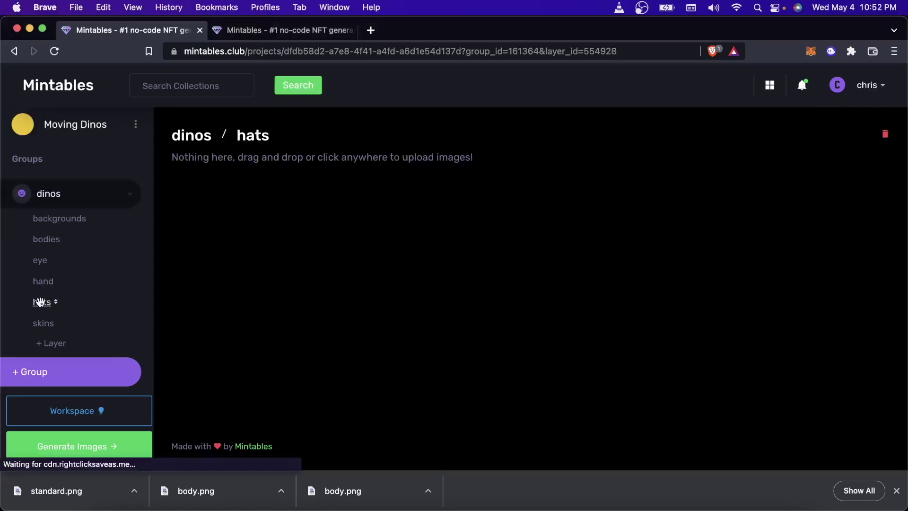
key(super+Tab)
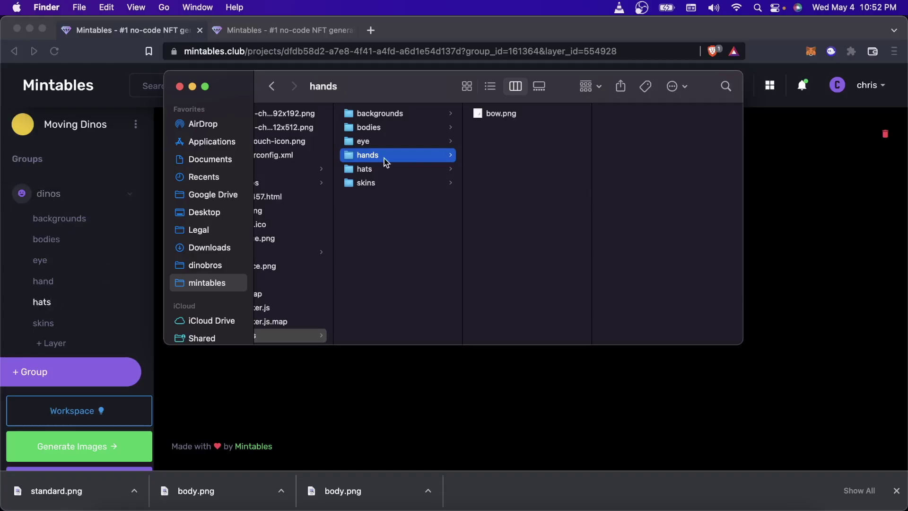
click(382, 171)
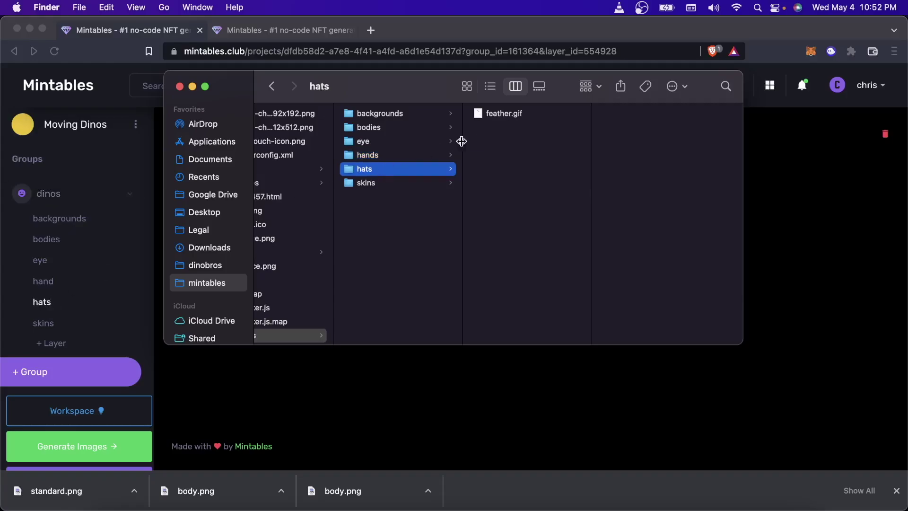
click(502, 118)
drag(501, 118, 359, 254)
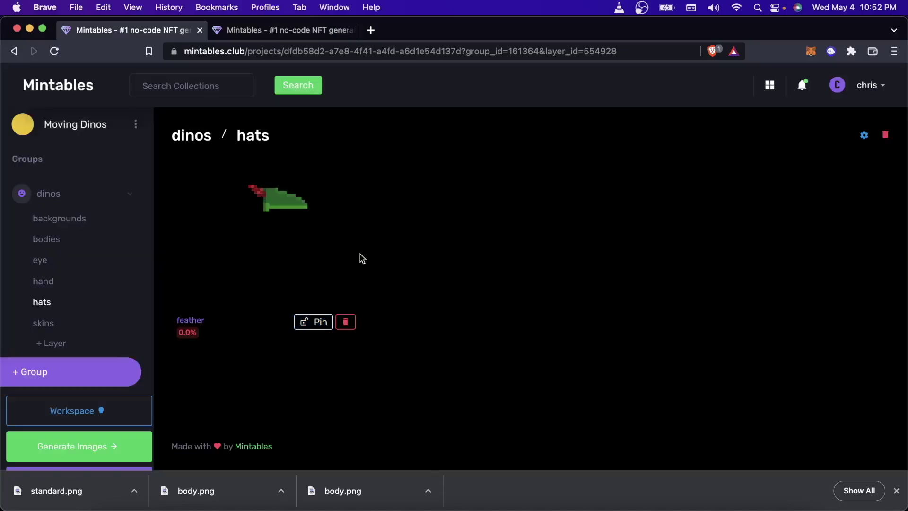
Add cape.gif from the skins folder to the skins layer.
click(41, 322)
key(super+Tab)
click(381, 182)
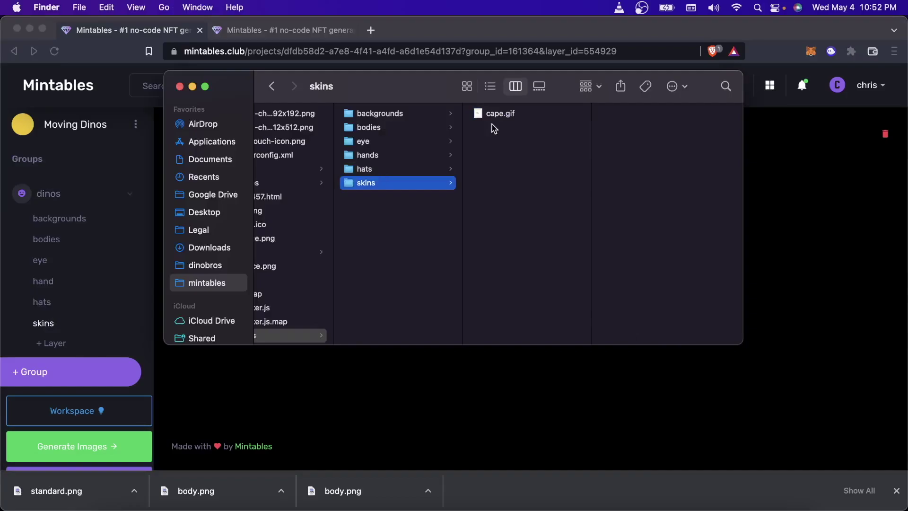
click(507, 113)
drag(508, 114, 347, 265)
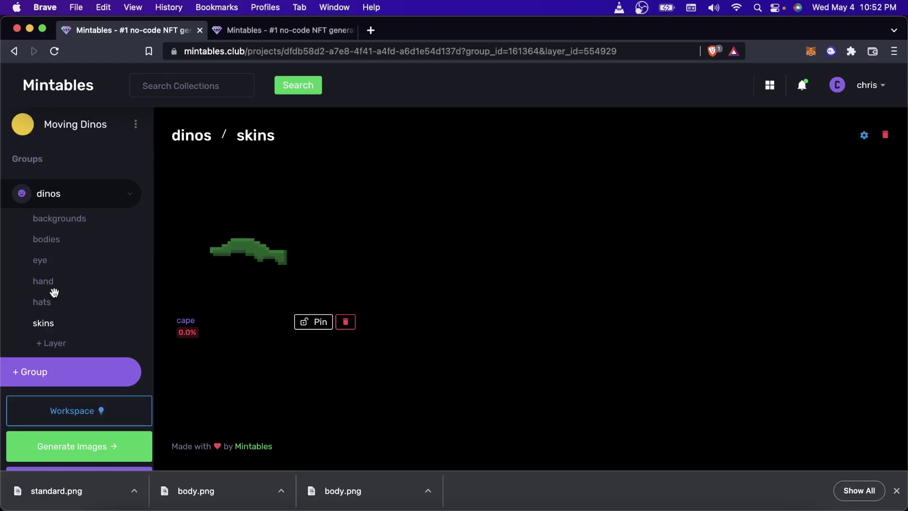
Pin the purple background, the dino body and the standard eye into the composition.
click(66, 218)
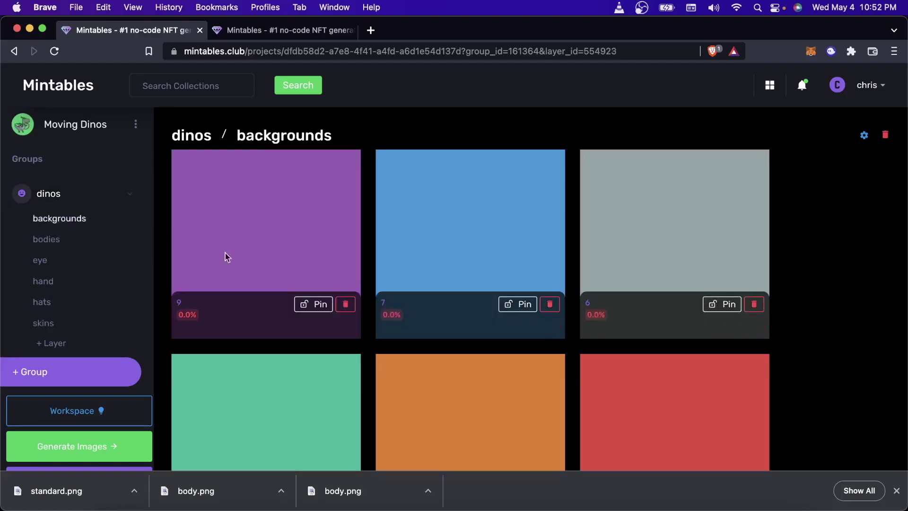
click(317, 305)
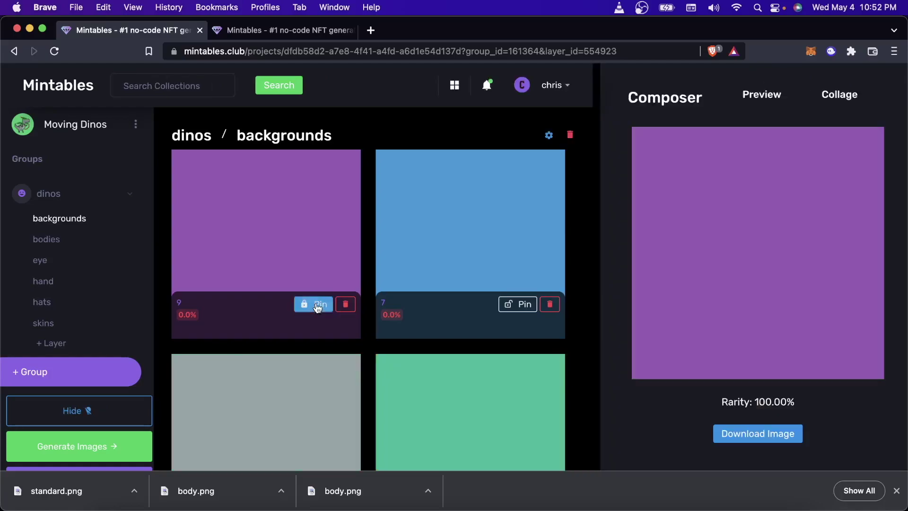
click(47, 239)
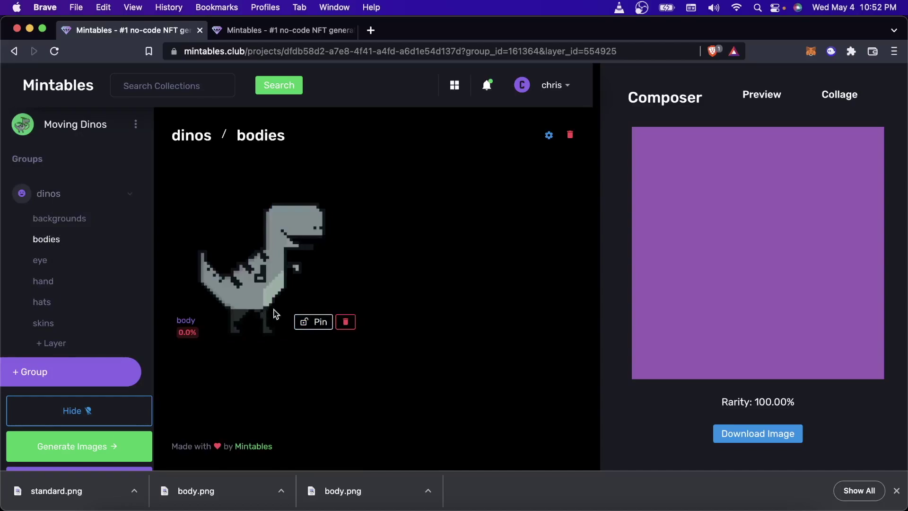
click(304, 323)
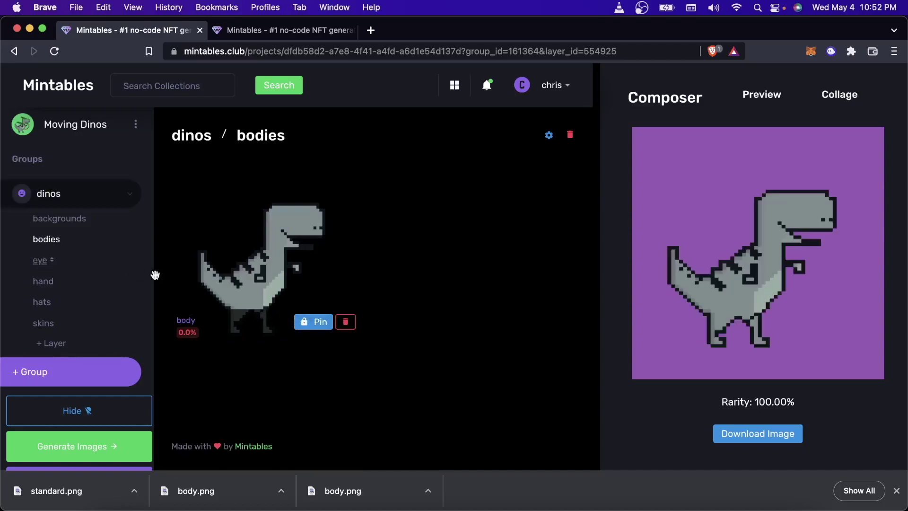
click(134, 268)
click(312, 321)
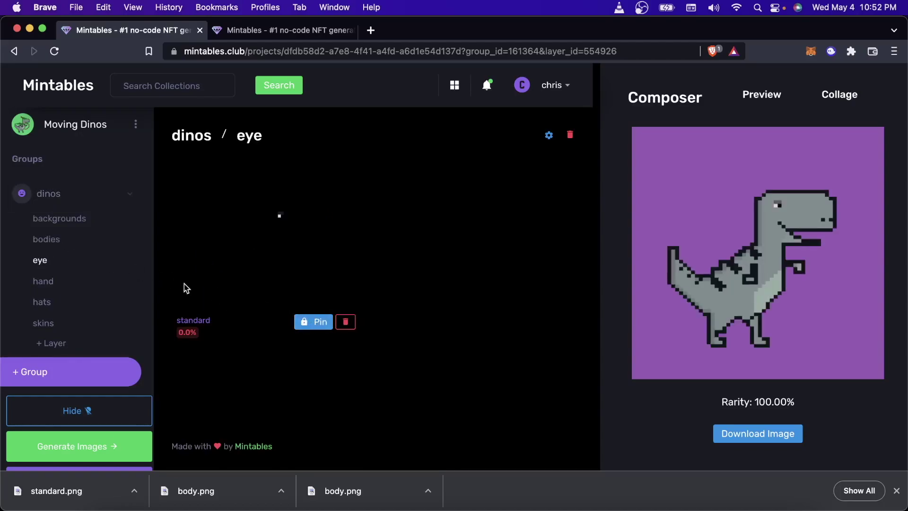
Pin the bow, feather hat and cape, then download the composed dino image.
drag(285, 342, 291, 352)
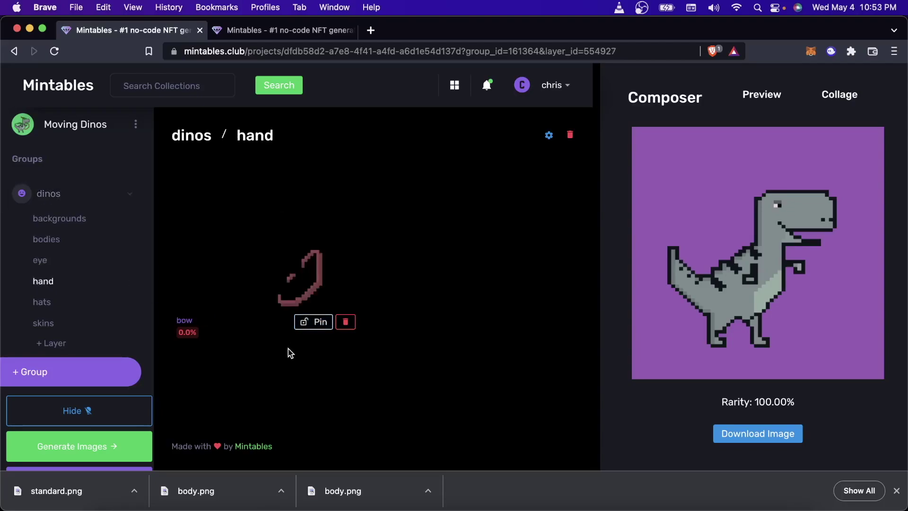
click(309, 319)
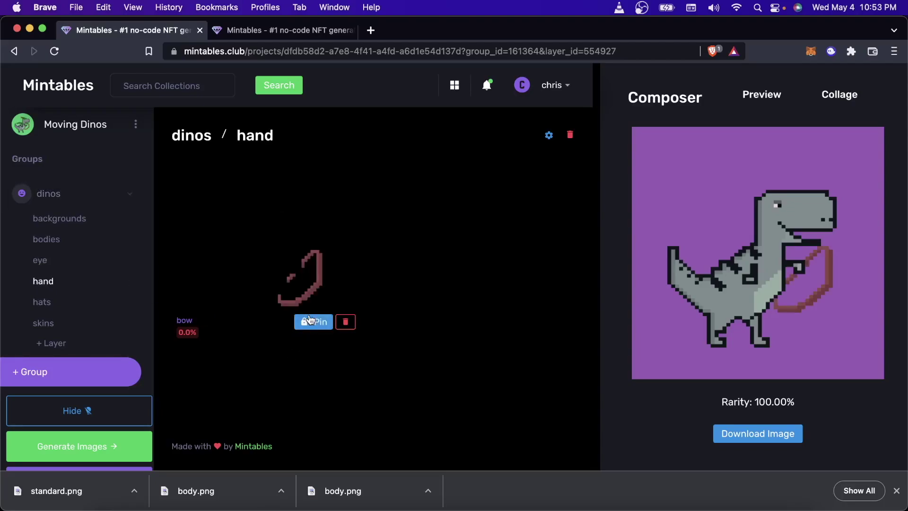
click(47, 303)
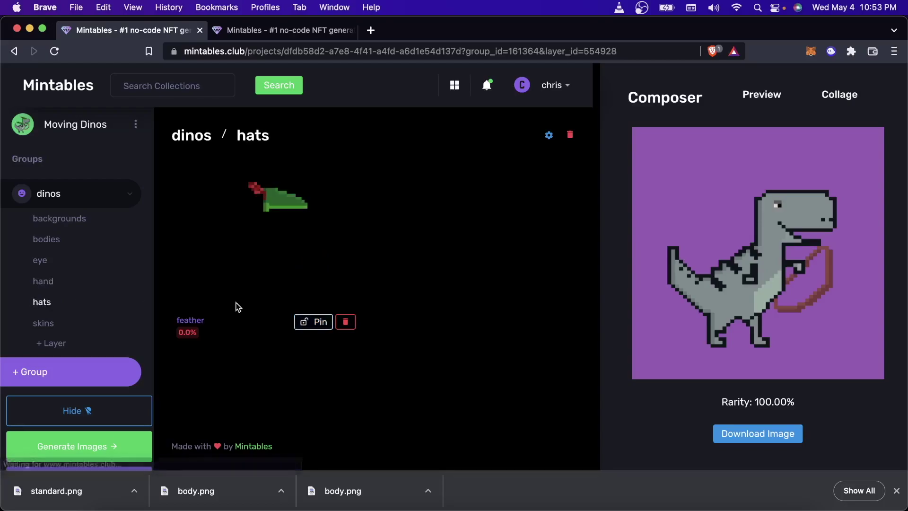
click(308, 323)
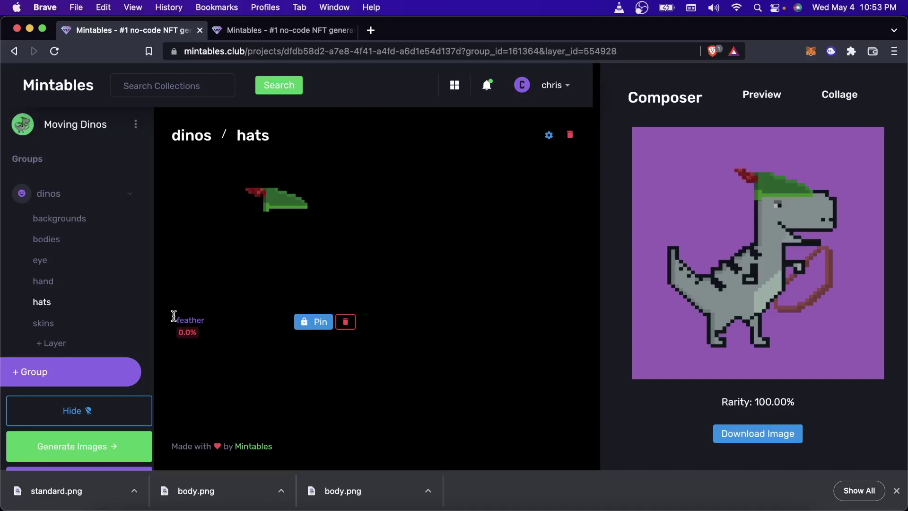
click(39, 325)
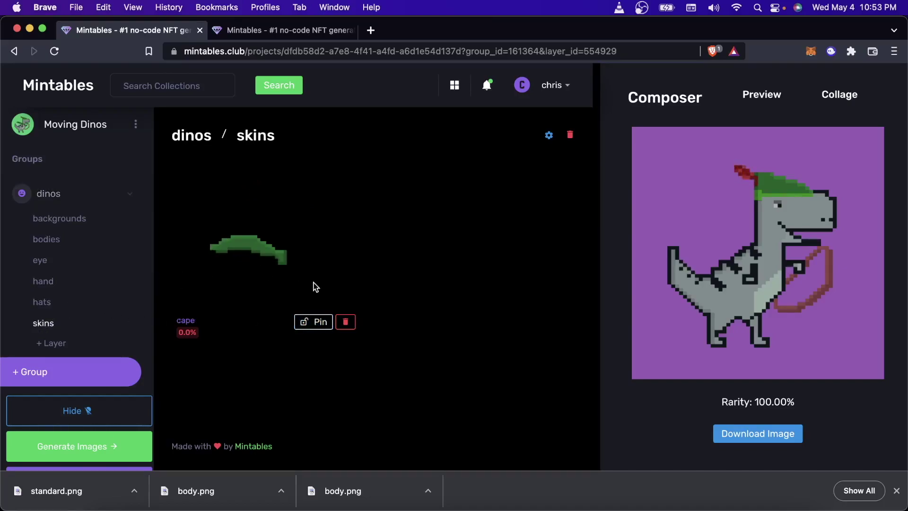
click(307, 322)
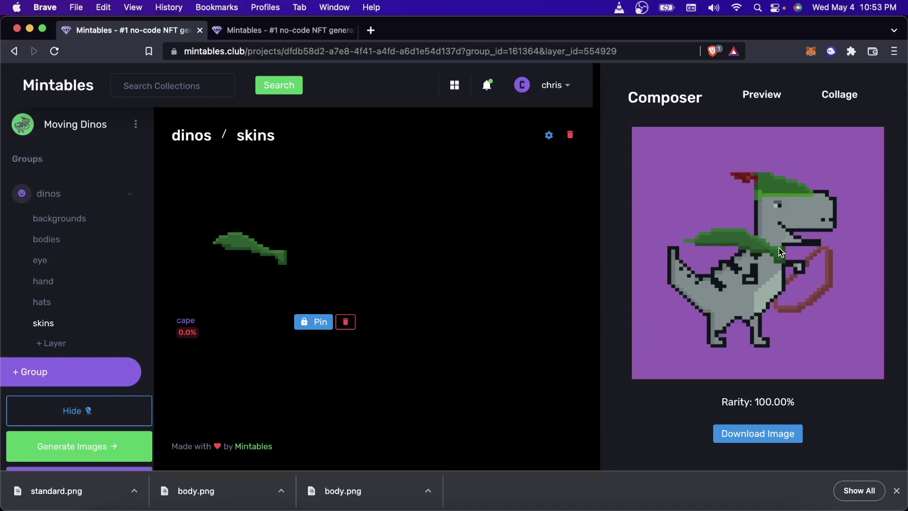
click(896, 490)
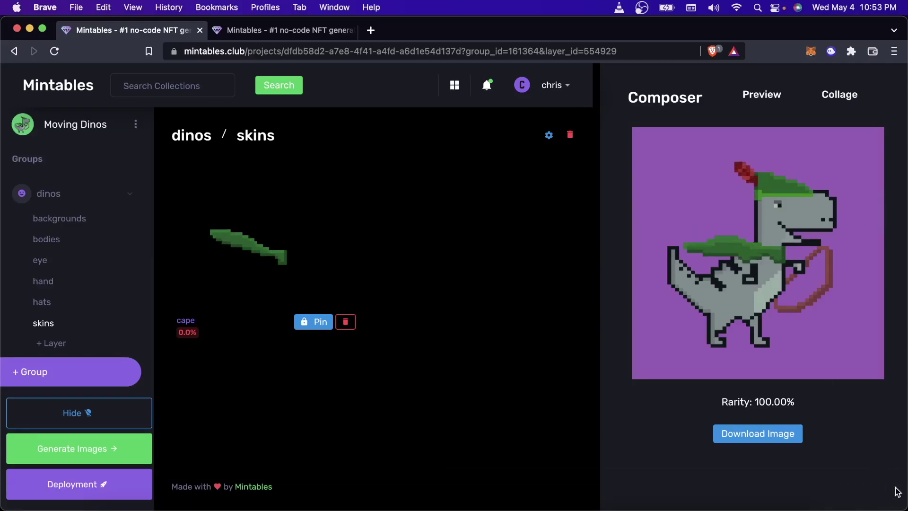
click(778, 443)
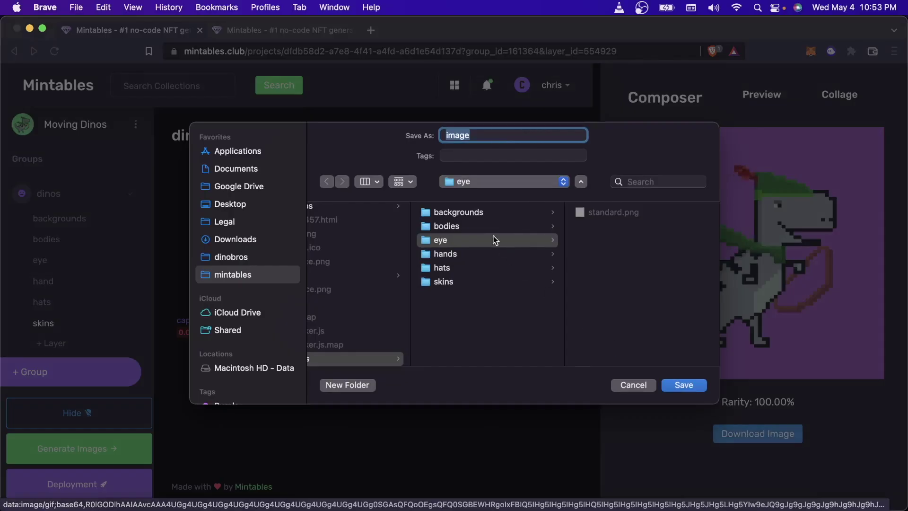
Save the composed image as image.gif in the gifdinos folder and open it.
click(467, 299)
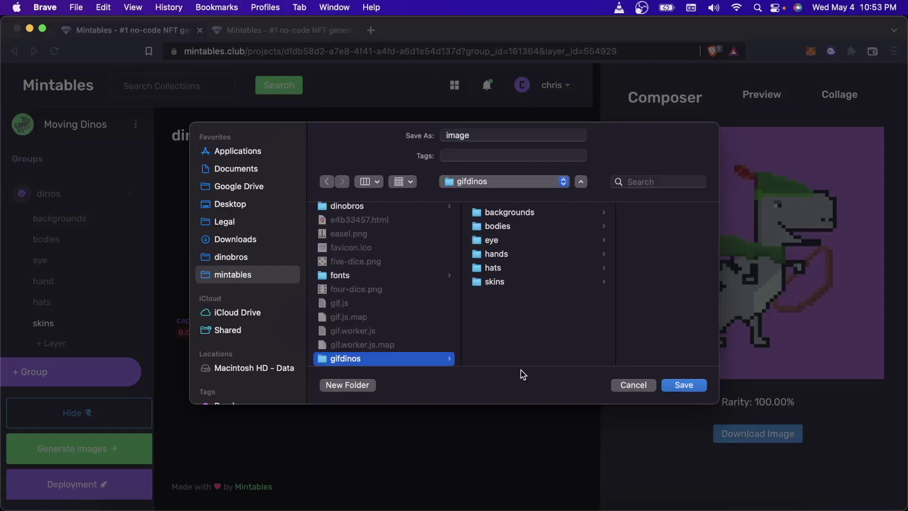
click(681, 386)
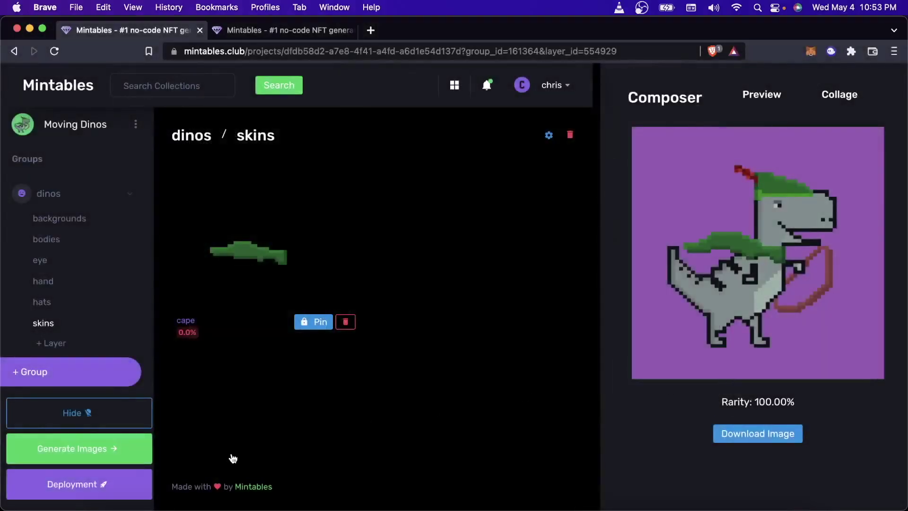
click(80, 486)
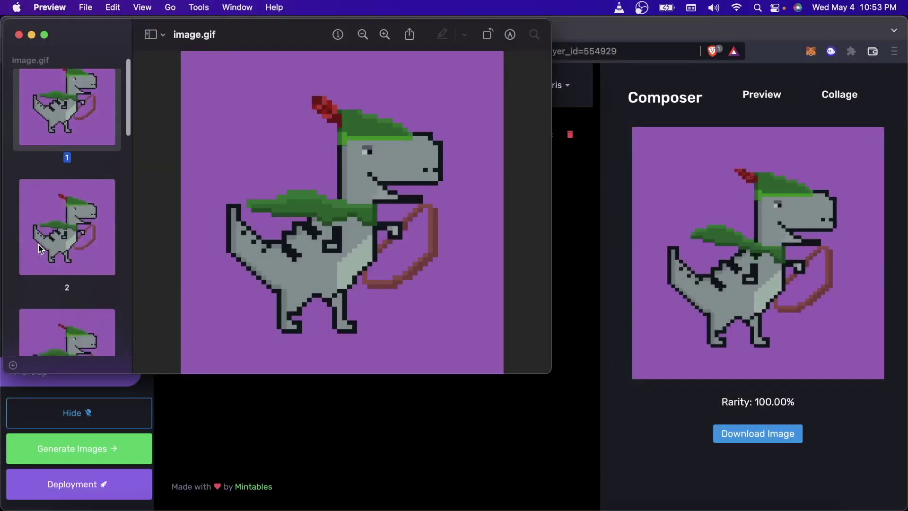
Step through the GIF's animation frames up to frame 9, then close it.
click(38, 245)
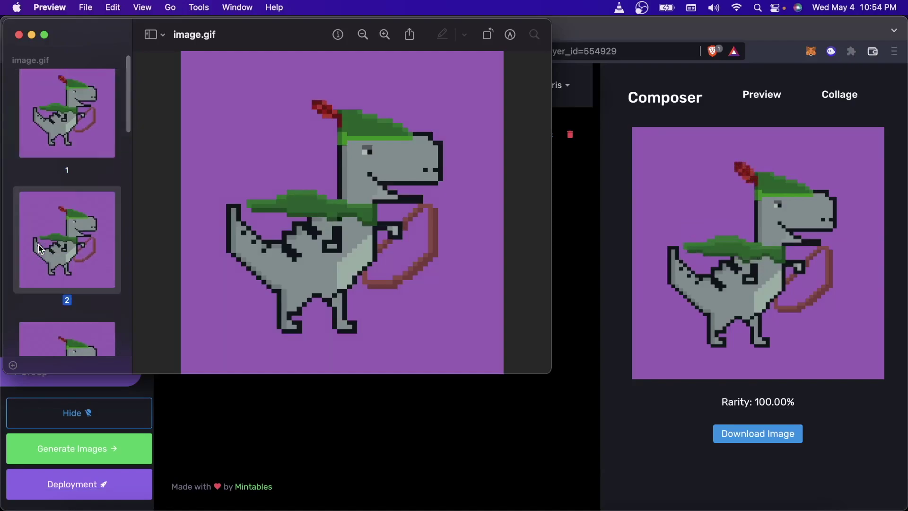
key(Down)
key(Down)
key(Down)
key(Down)
key(Down)
key(Down)
key(Down)
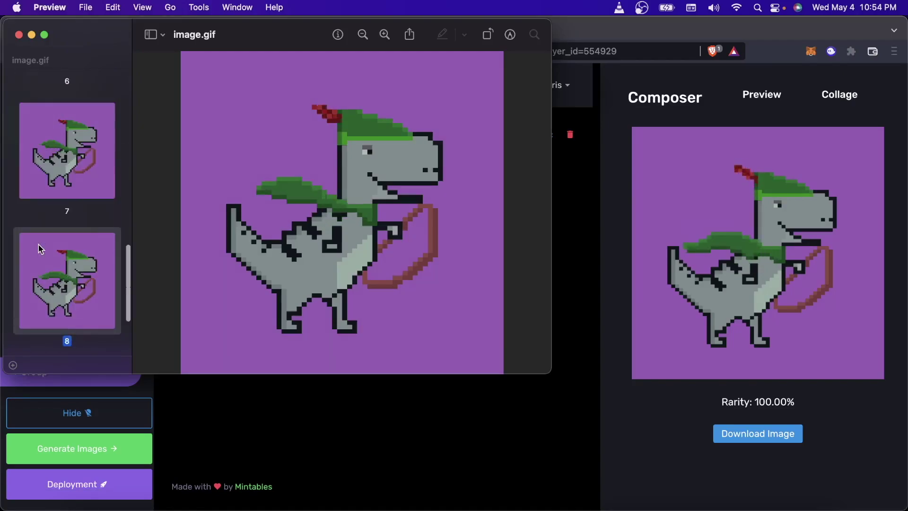
key(Home)
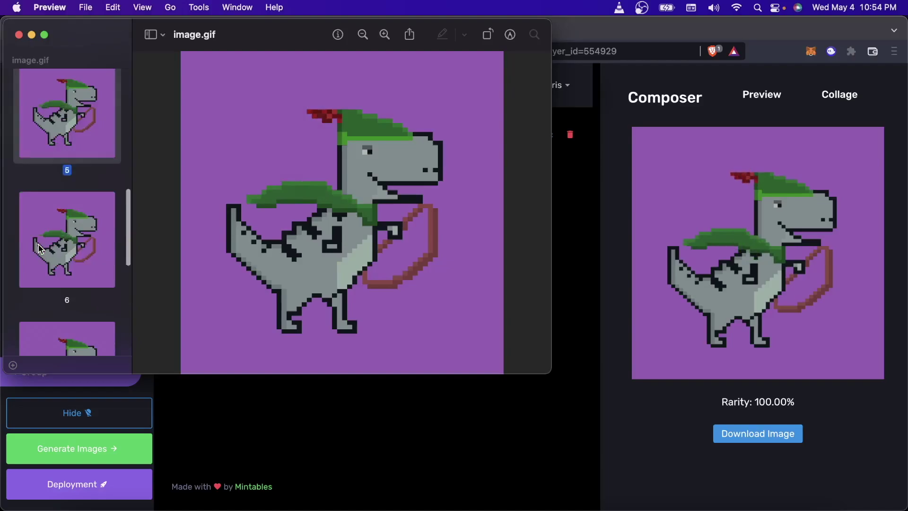
key(Down)
key(Down)
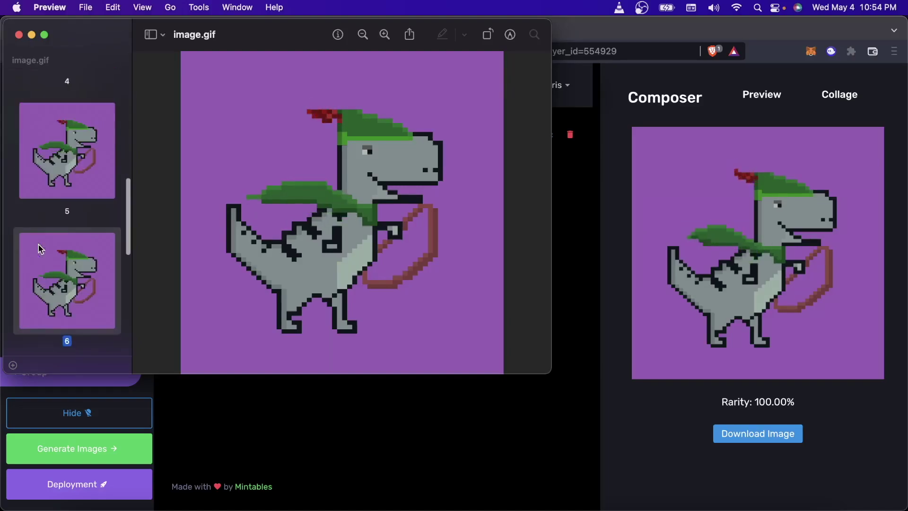
key(Down)
key(Down)
key(Down)
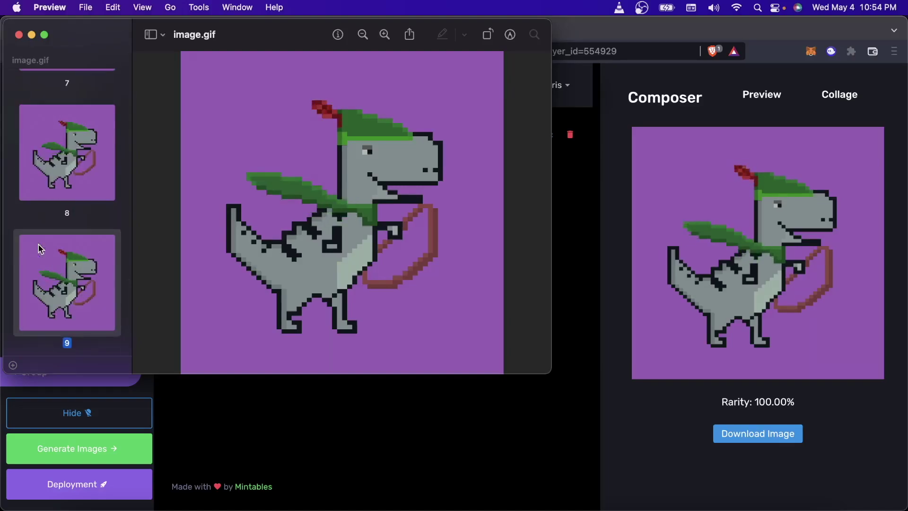
click(215, 439)
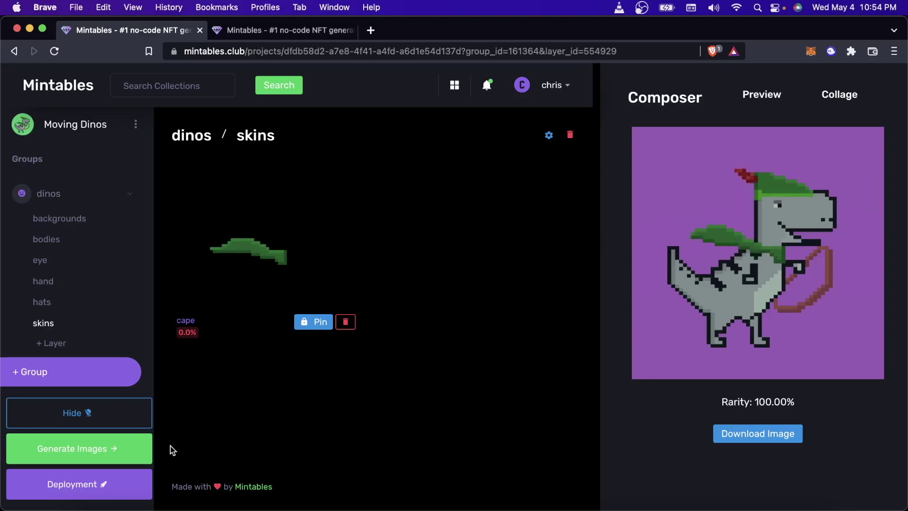
Generate 5 images instead of 10000 on the generation page.
click(134, 449)
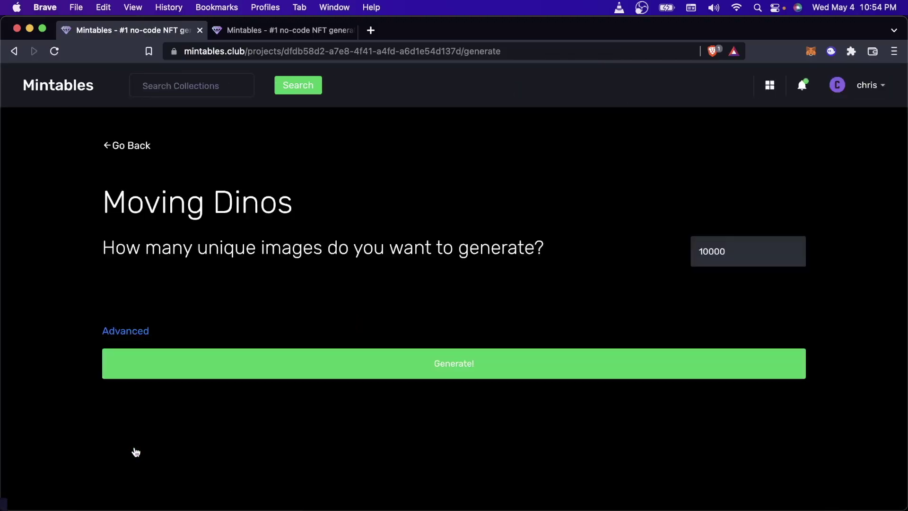
double_click(703, 256)
key(BackSpace)
text(5)
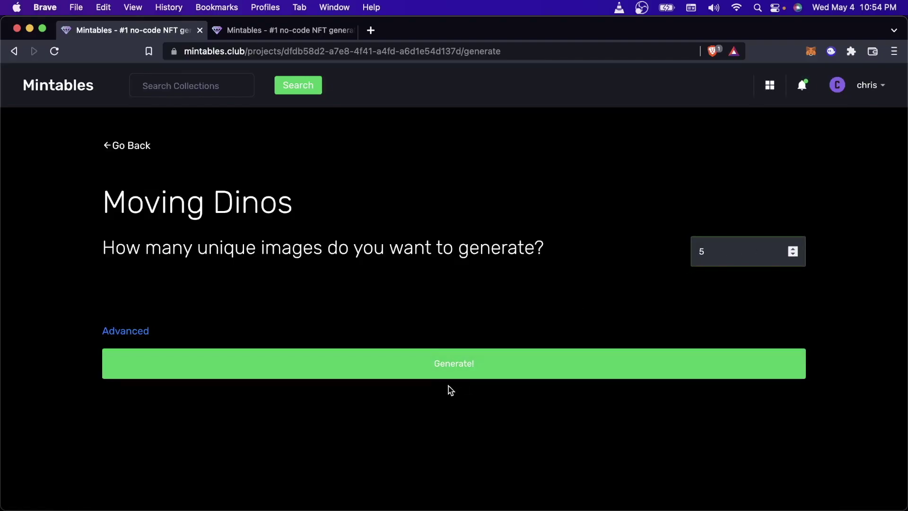
click(472, 368)
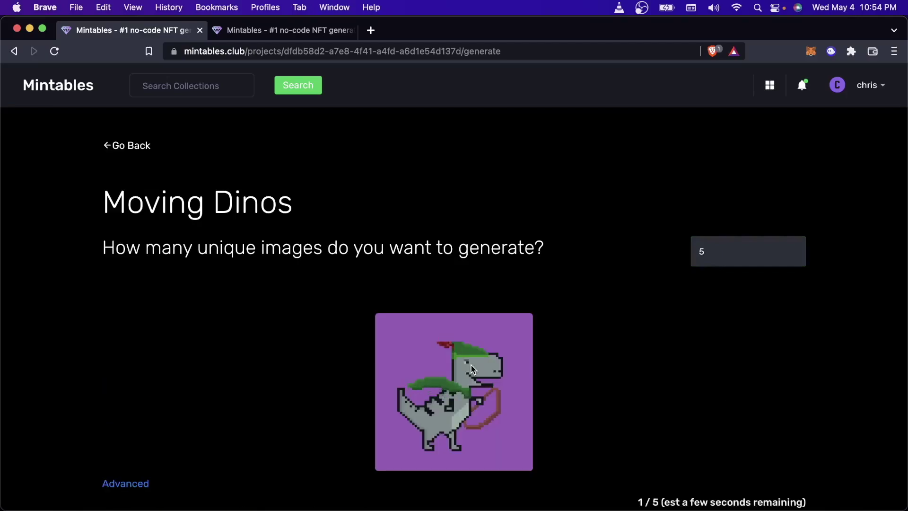
Save the generated images as Moving Dinos.zip and open the downloaded archive.
scroll(471, 365, down, 1)
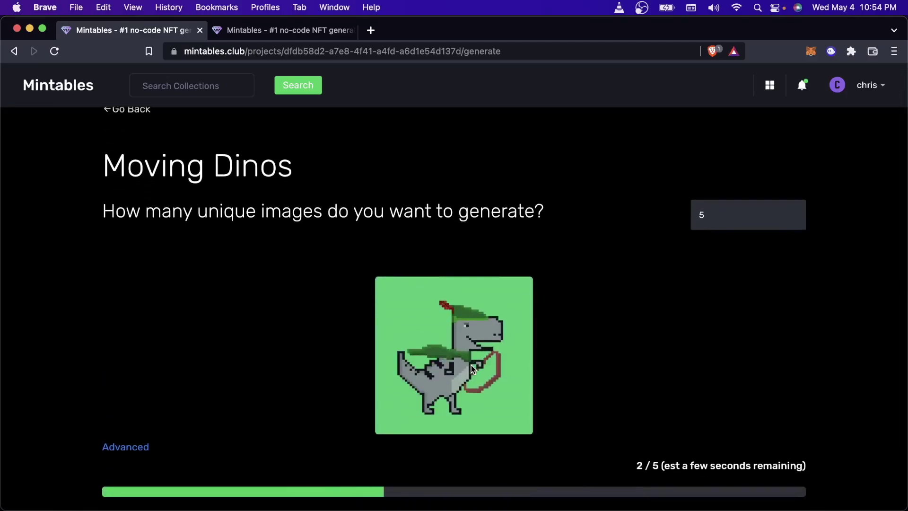
scroll(471, 365, down, 1)
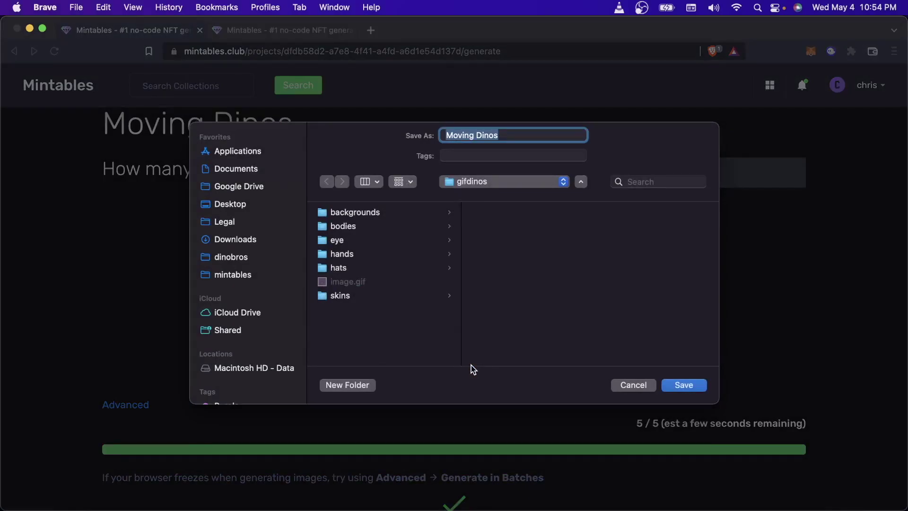
key(Return)
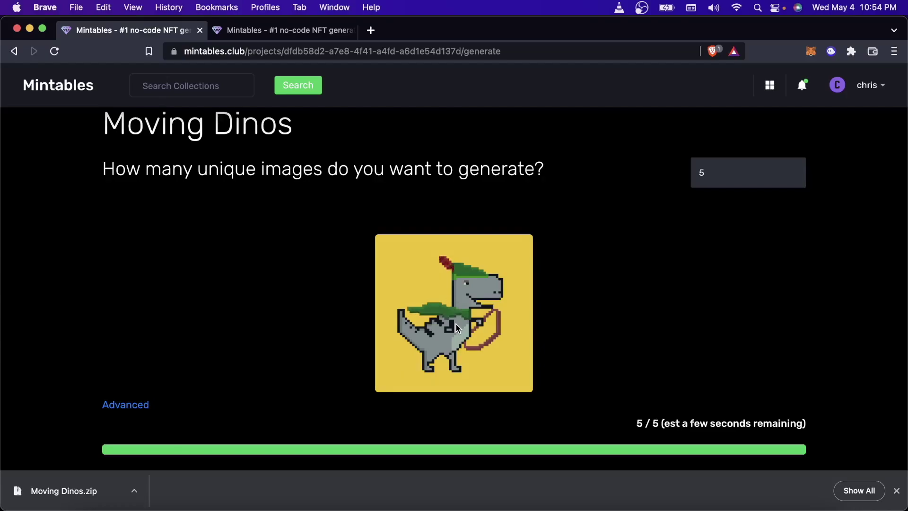
click(88, 484)
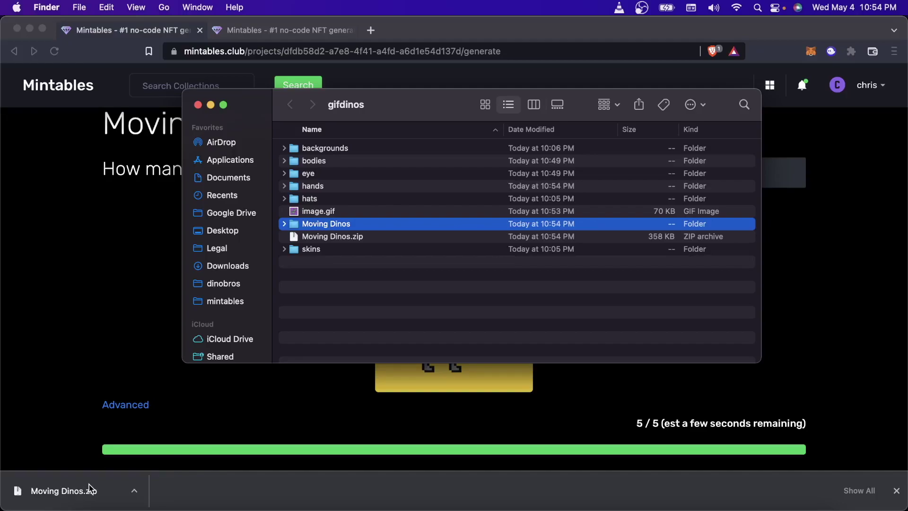
Open the extracted Moving Dinos images folder, preview 2.gif, then return to Mintables.
double_click(373, 225)
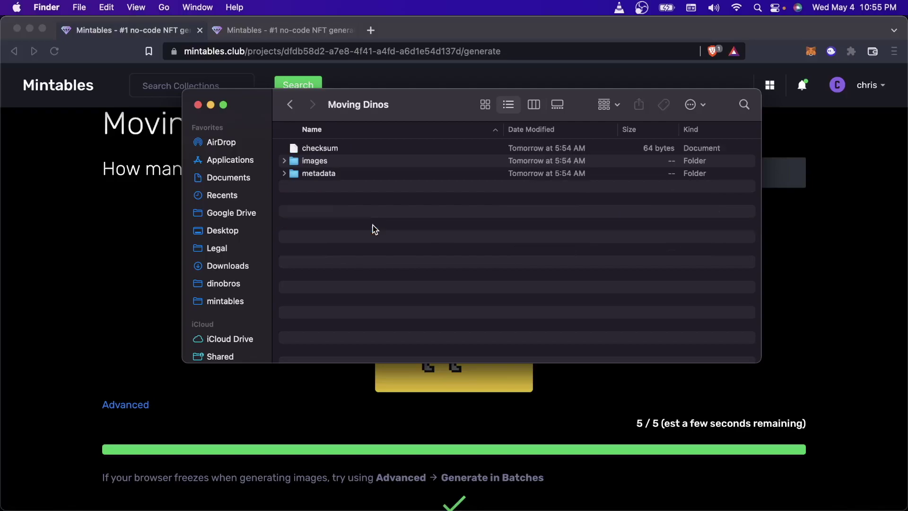
double_click(343, 163)
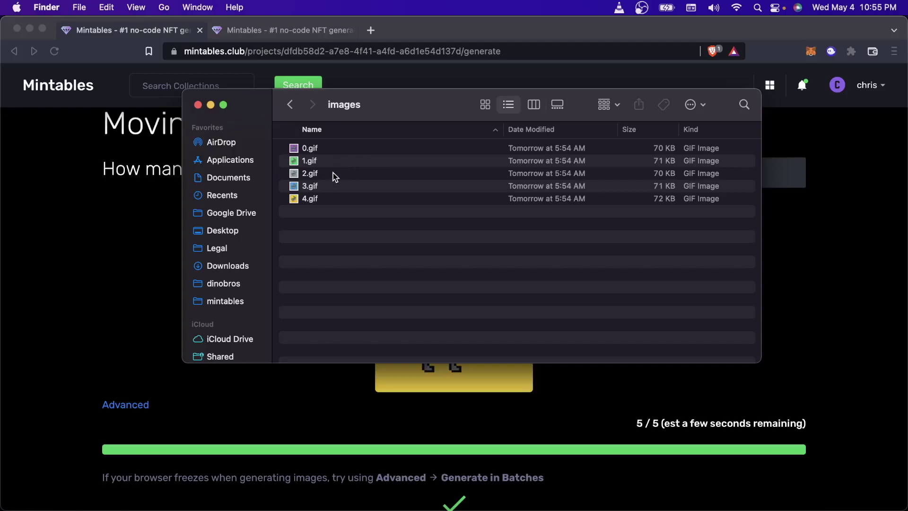
click(333, 172)
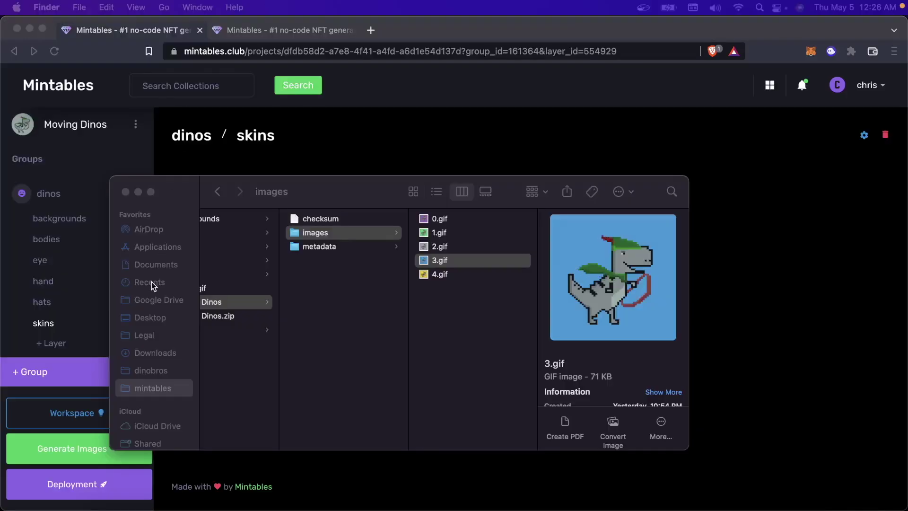
click(480, 318)
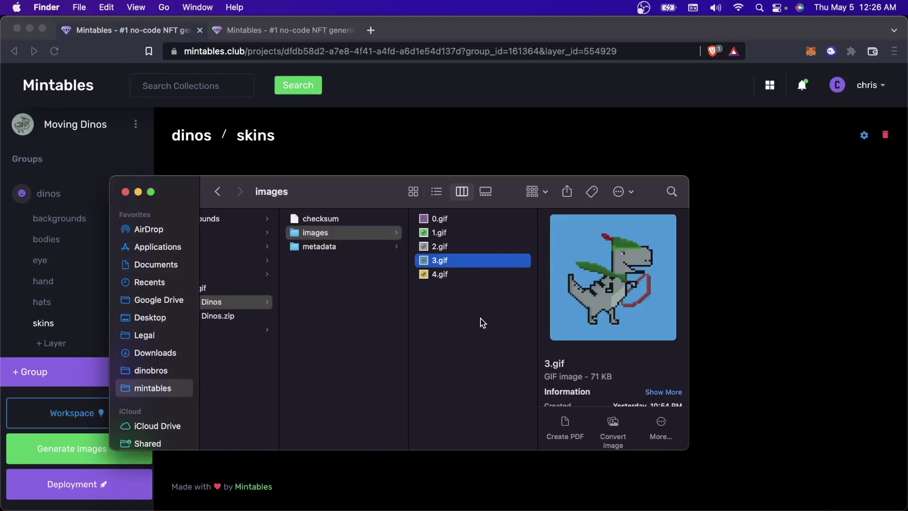
key(Up)
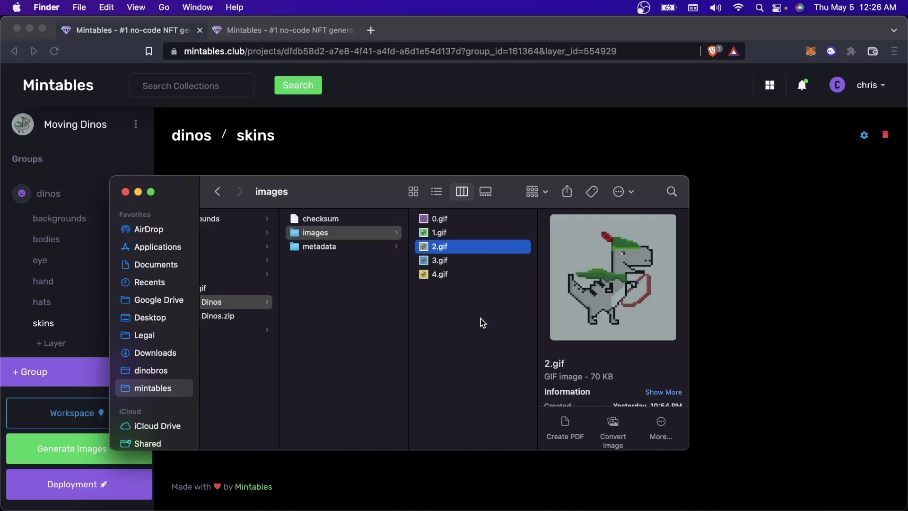
click(742, 306)
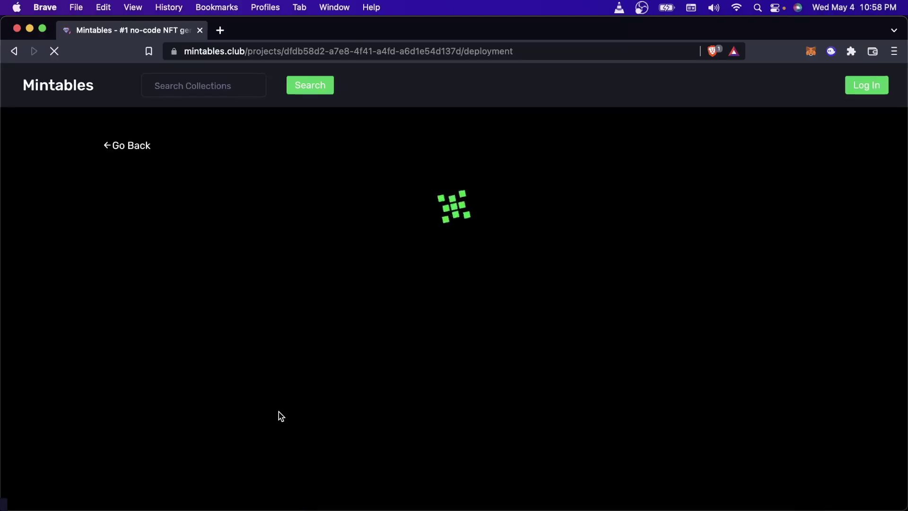
Review the moving-dinos URL slug, collection name and MOVING symbol on the Deployment page.
scroll(279, 412, down, 10)
scroll(279, 413, up, 4)
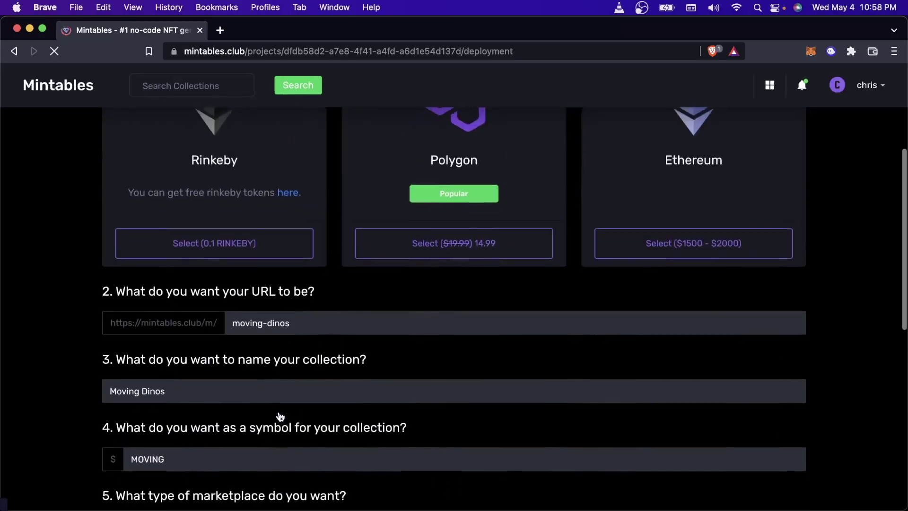
scroll(280, 416, up, 2)
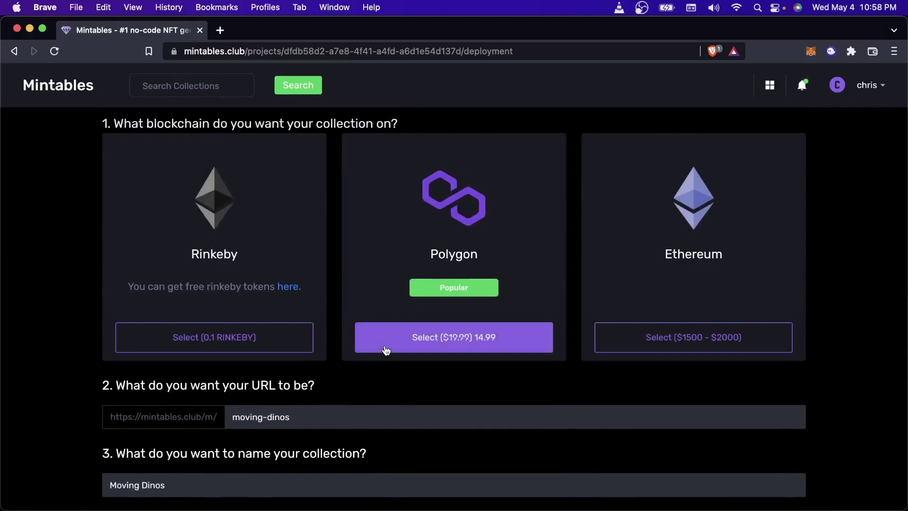
scroll(386, 349, down, 3)
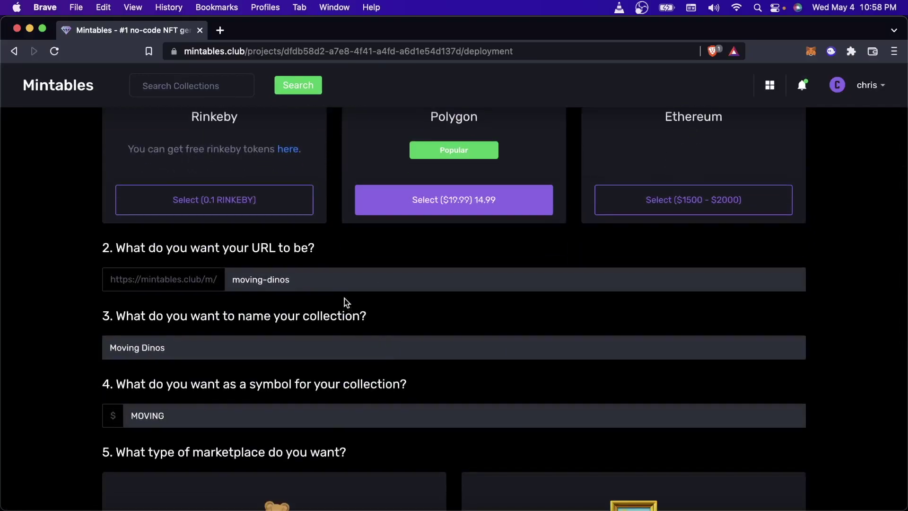
double_click(341, 285)
drag(239, 279, 320, 279)
click(337, 280)
click(235, 355)
scroll(235, 355, down, 2)
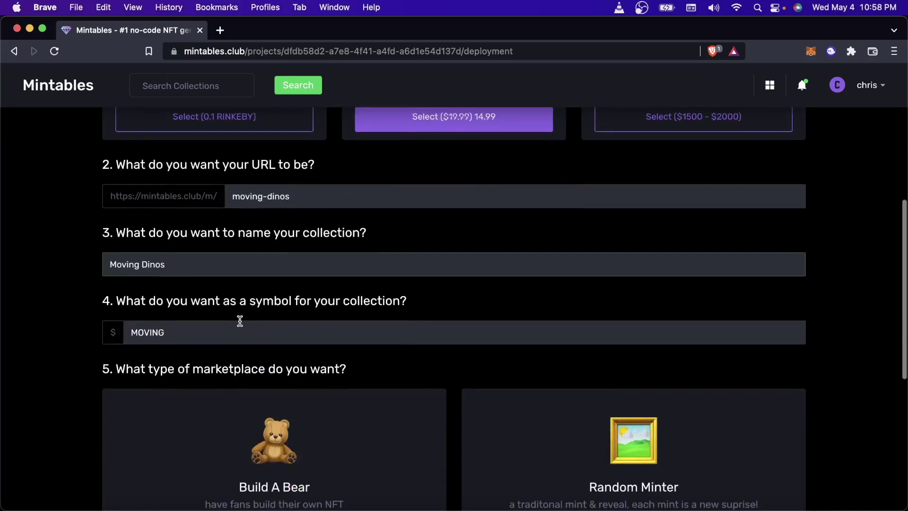
double_click(240, 325)
click(240, 326)
scroll(239, 322, down, 4)
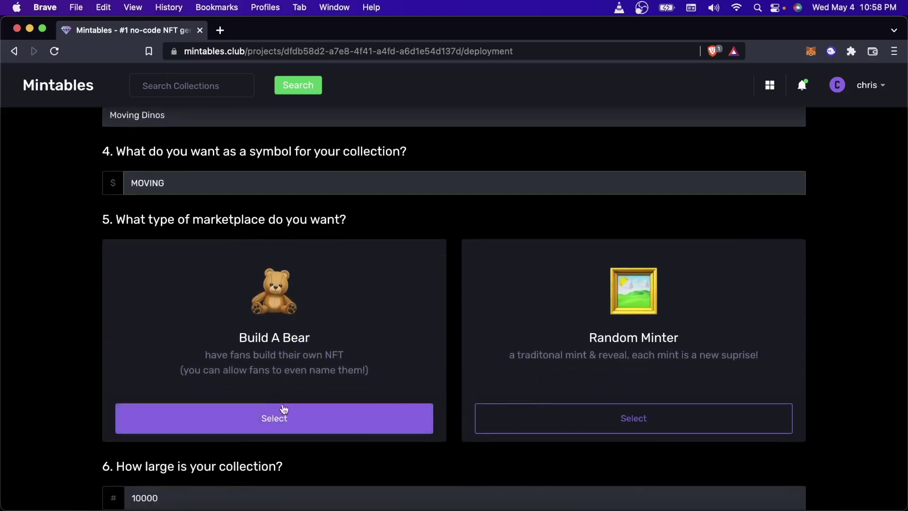
Choose the Build A Bear marketplace type for the Polygon contract.
click(310, 416)
scroll(312, 416, down, 2)
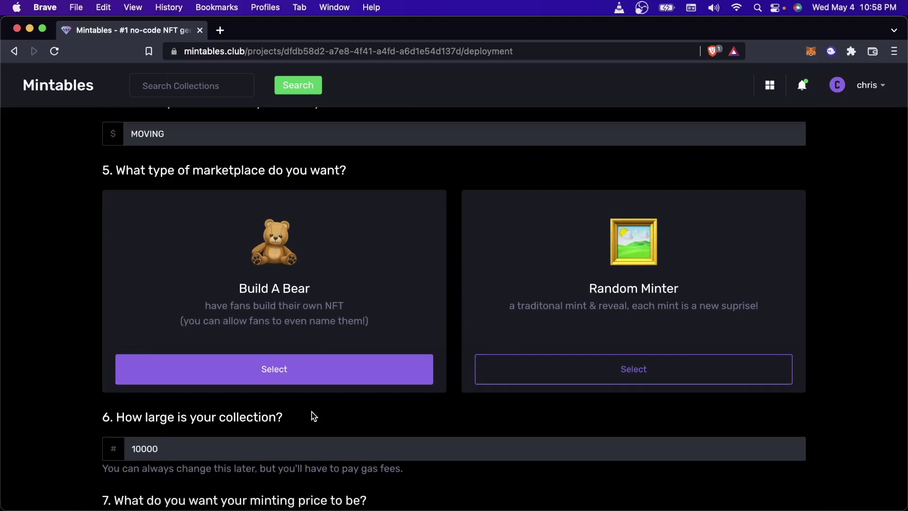
scroll(313, 416, up, 3)
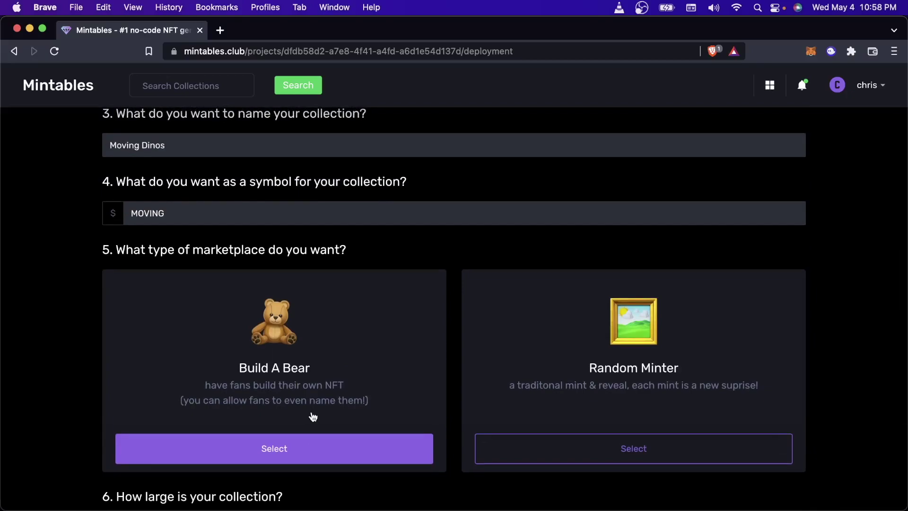
scroll(313, 416, down, 1)
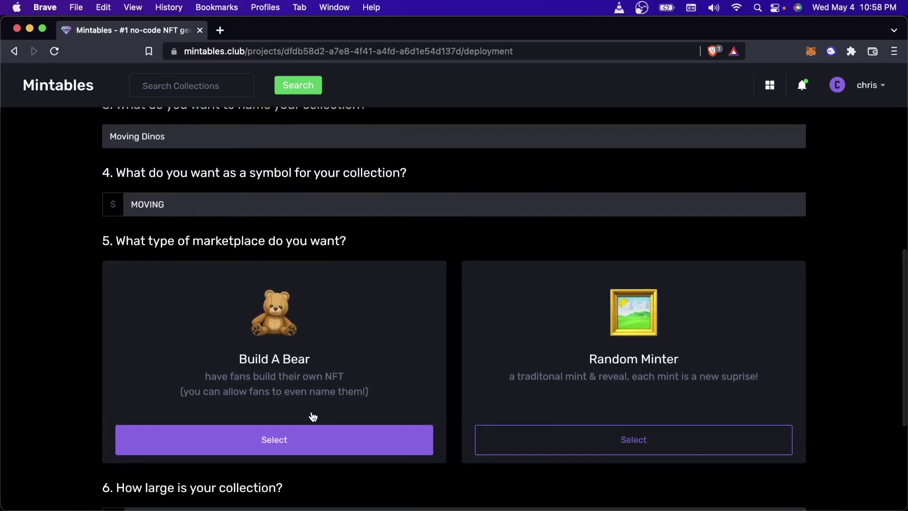
scroll(313, 415, down, 5)
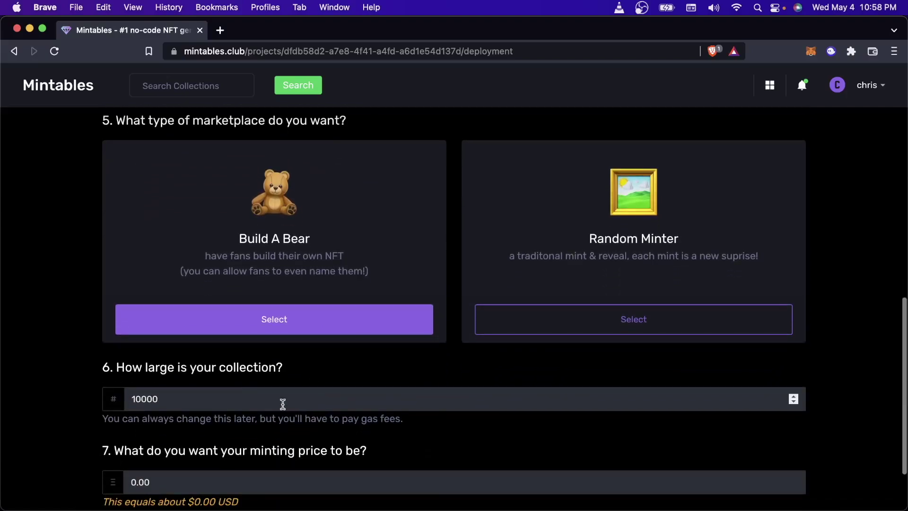
Set the collection size to 10 and price to 0.06, then create the contract.
click(245, 399)
key(BackSpace)
key(BackSpace)
key(BackSpace)
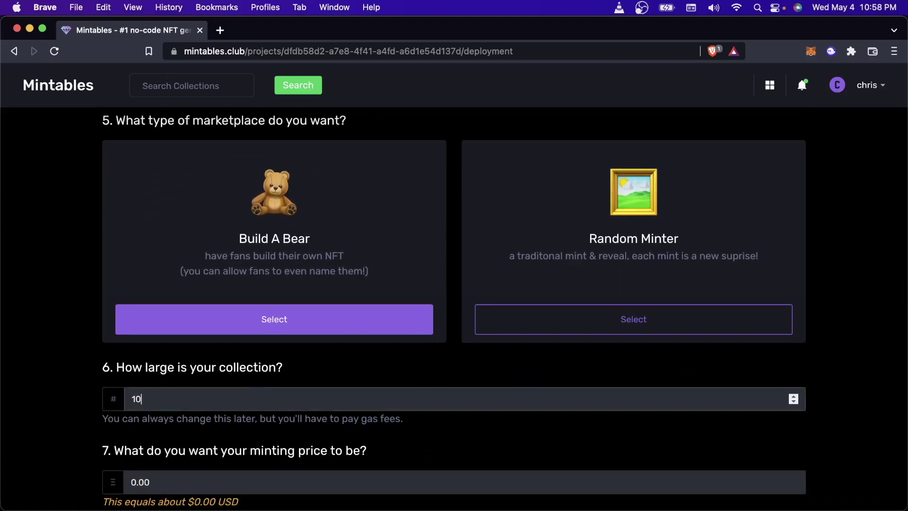
key(BackSpace)
scroll(245, 391, down, 4)
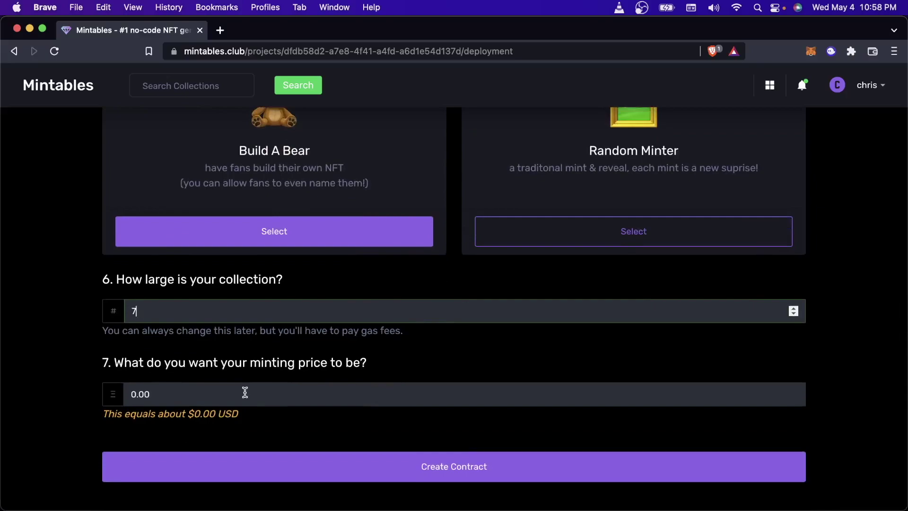
key(BackSpace)
text(10)
click(216, 391)
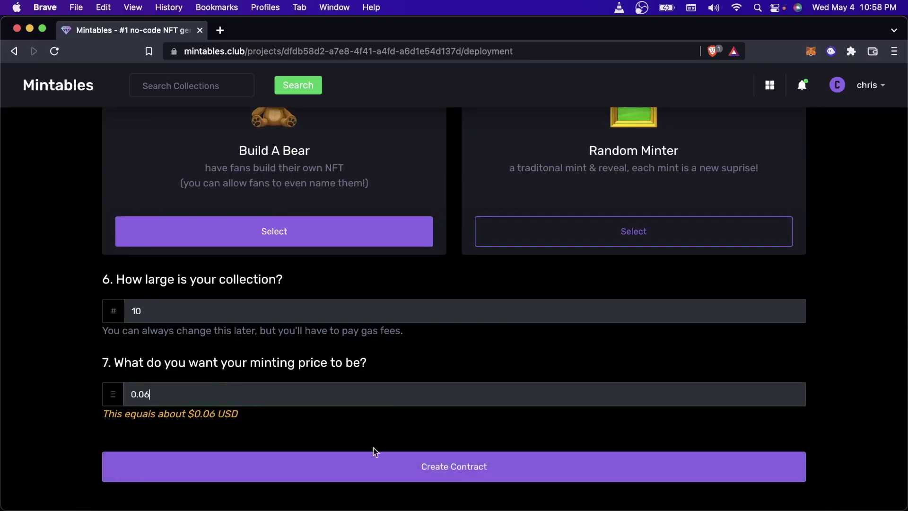
click(386, 467)
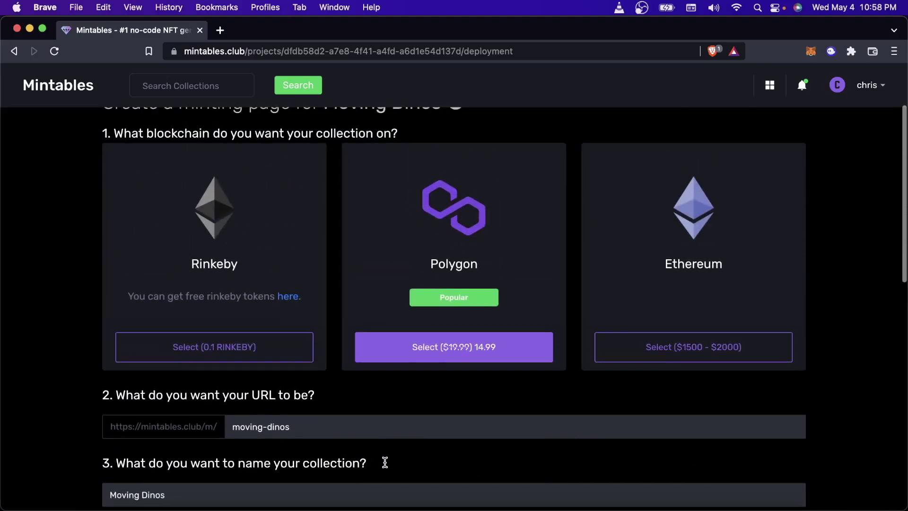
scroll(384, 463, down, 15)
click(394, 468)
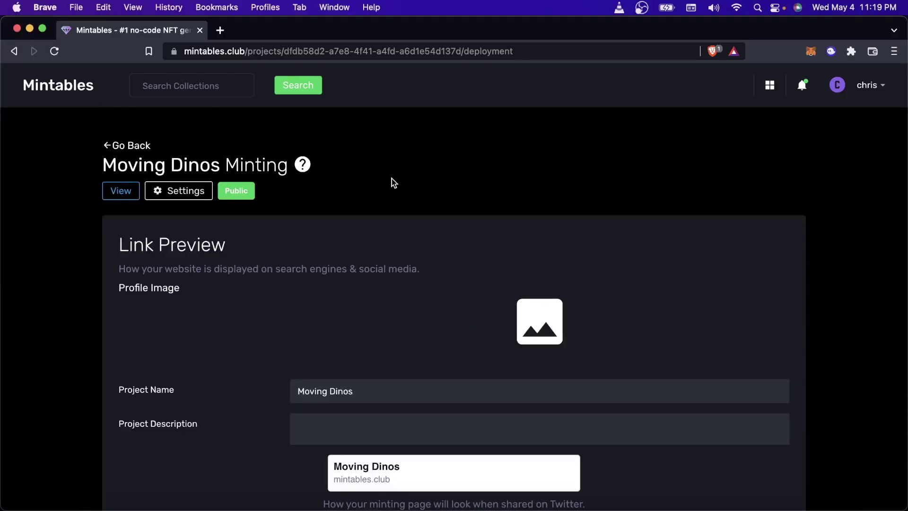
Set the purple animated dino image.gif as the project's profile image for link previews.
scroll(391, 179, down, 15)
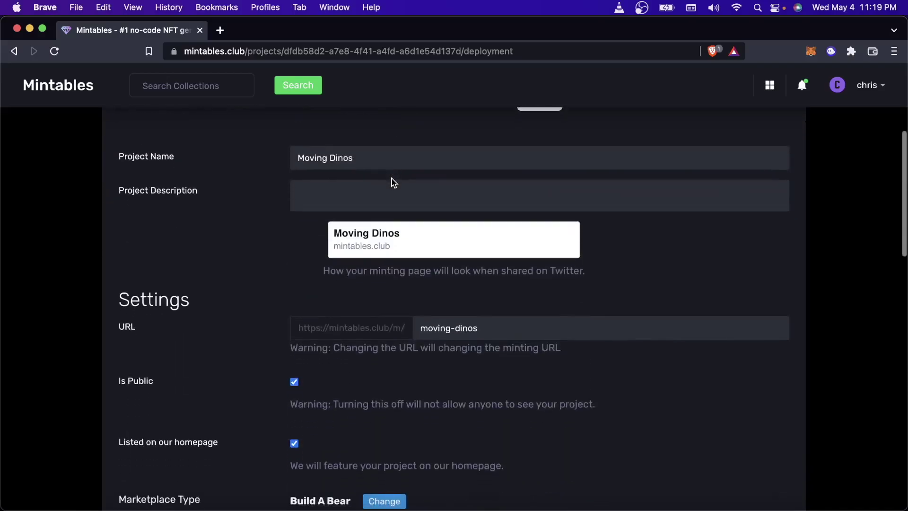
scroll(392, 178, down, 13)
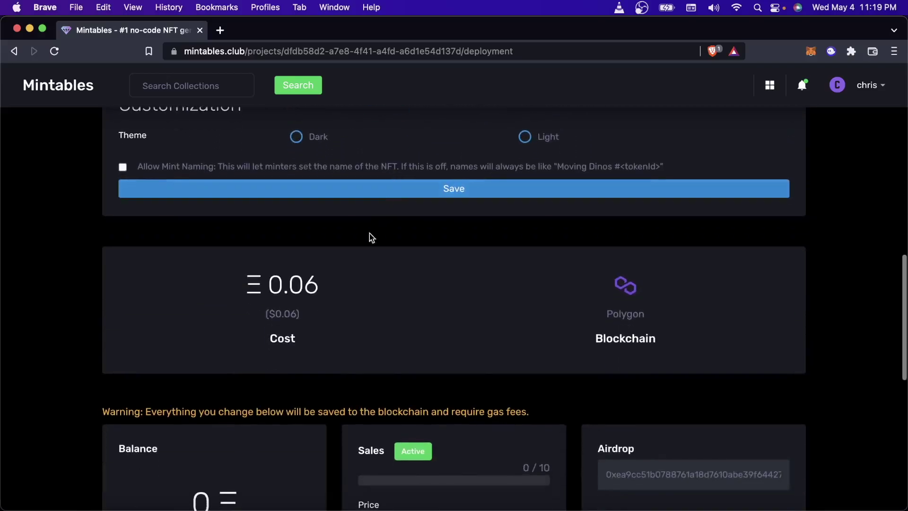
double_click(265, 290)
scroll(291, 293, up, 20)
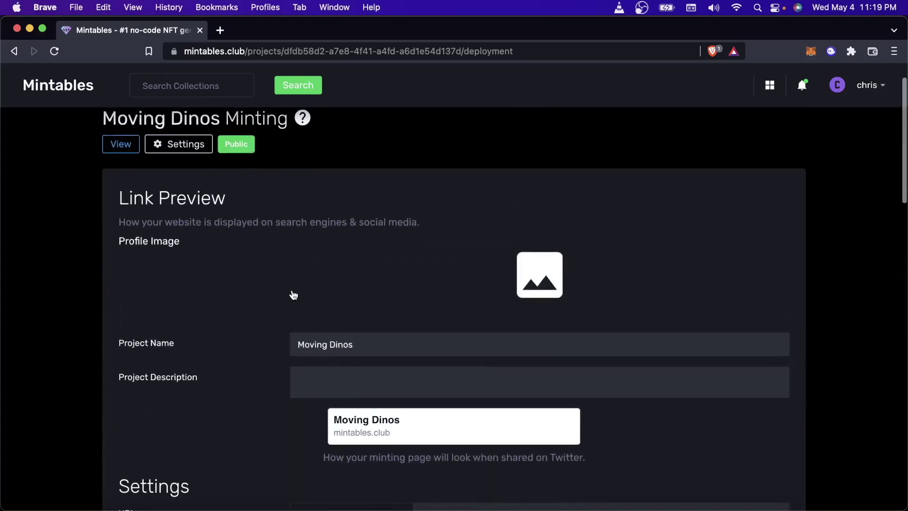
click(478, 286)
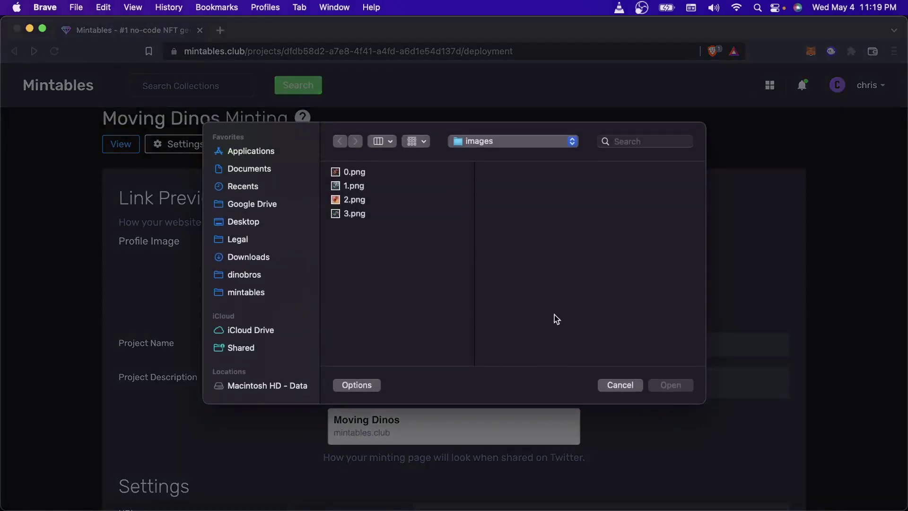
click(355, 189)
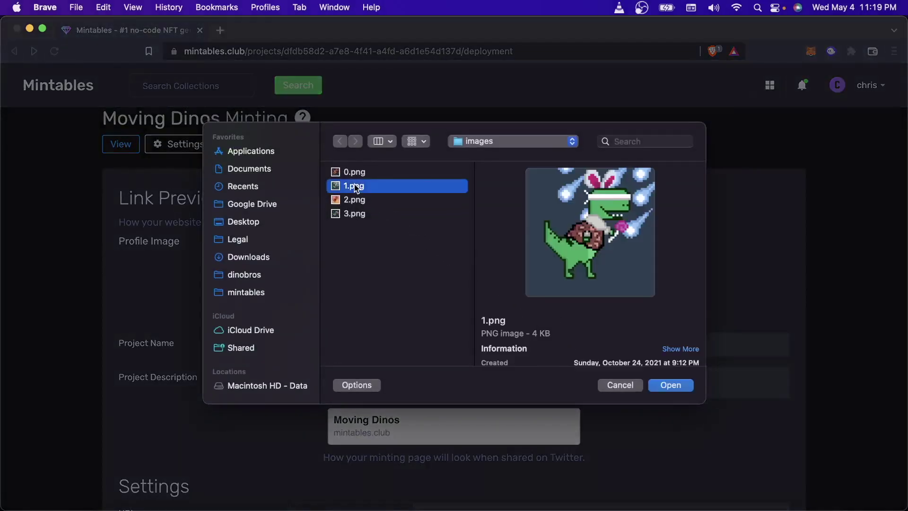
key(Return)
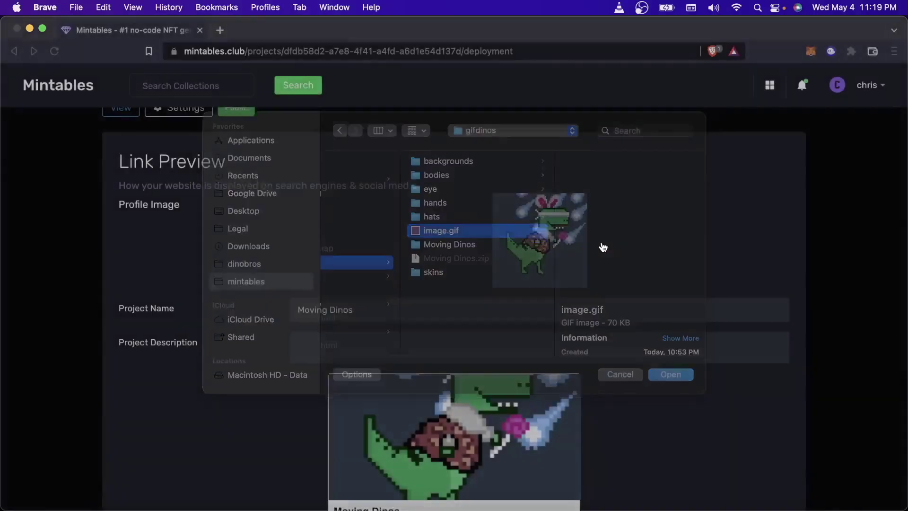
key(Return)
Save the updated Moving Dinos minting page settings.
scroll(601, 242, down, 5)
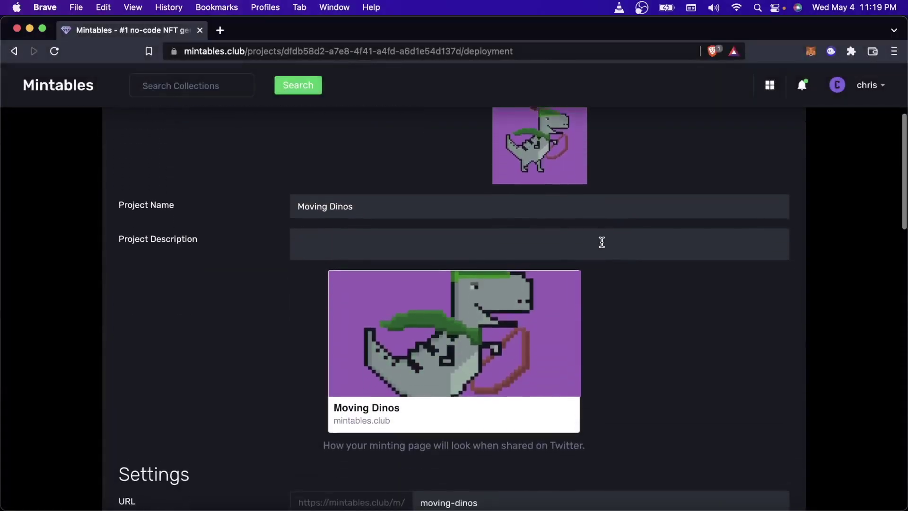
scroll(601, 242, down, 7)
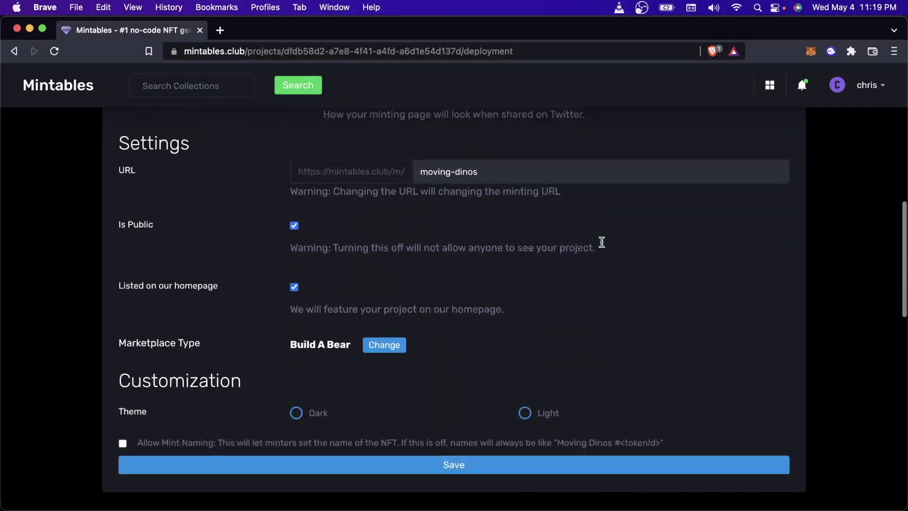
scroll(601, 242, down, 3)
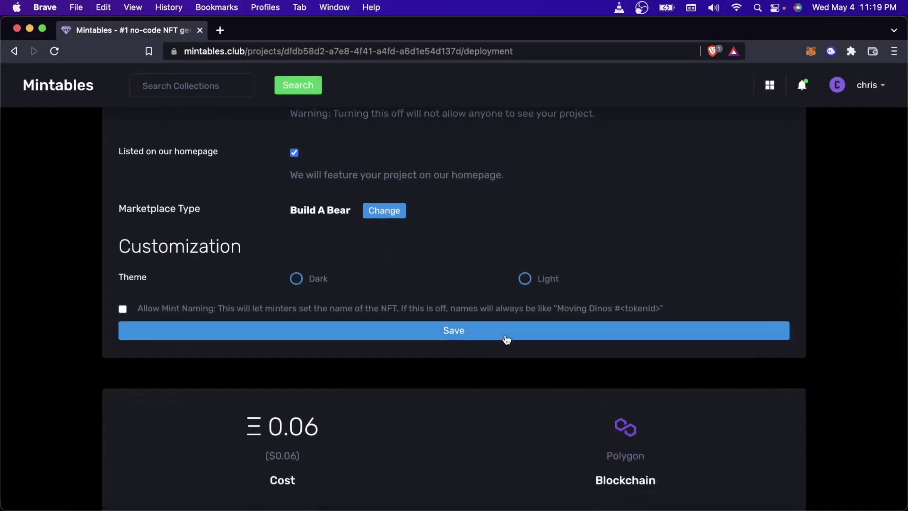
click(506, 339)
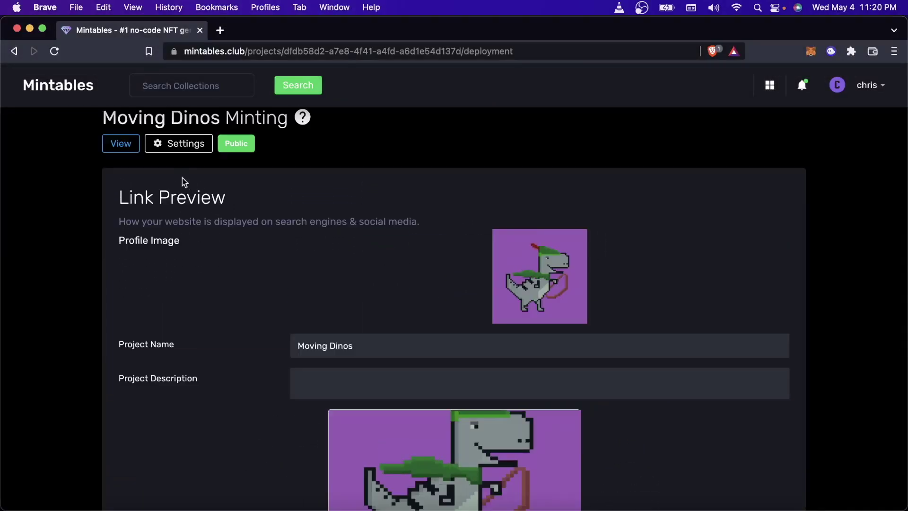
Preview the public minting page (0.06 on Polygon), then show the Build A Bear and Random Minter options.
click(136, 149)
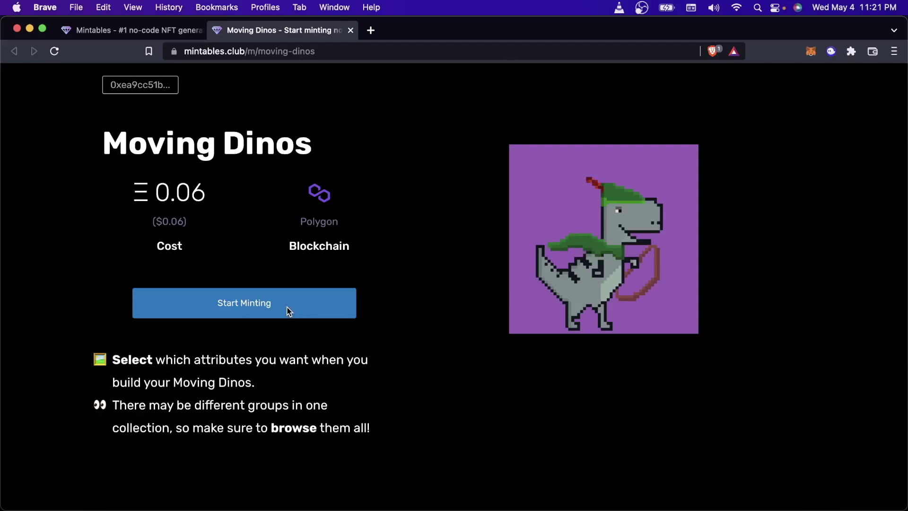
key(ctrl+shift+Tab)
scroll(290, 312, down, 3)
scroll(290, 311, down, 7)
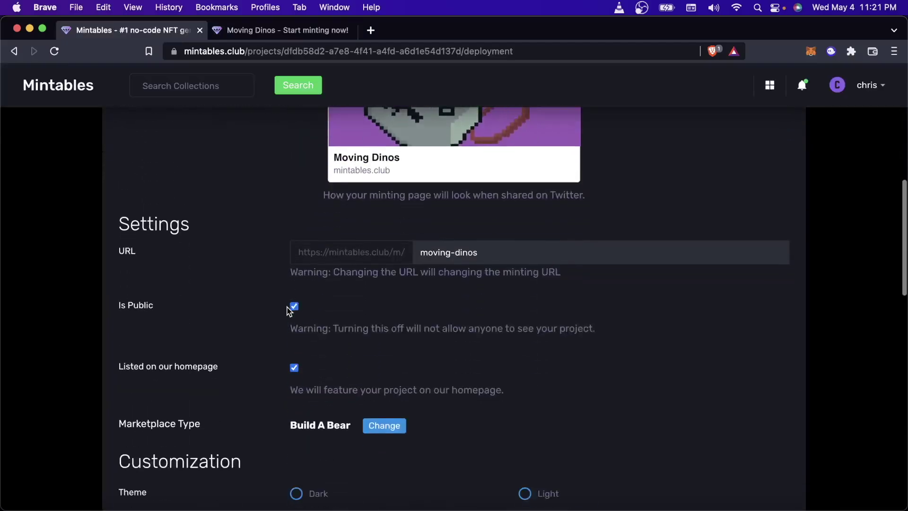
click(385, 350)
scroll(392, 356, down, 2)
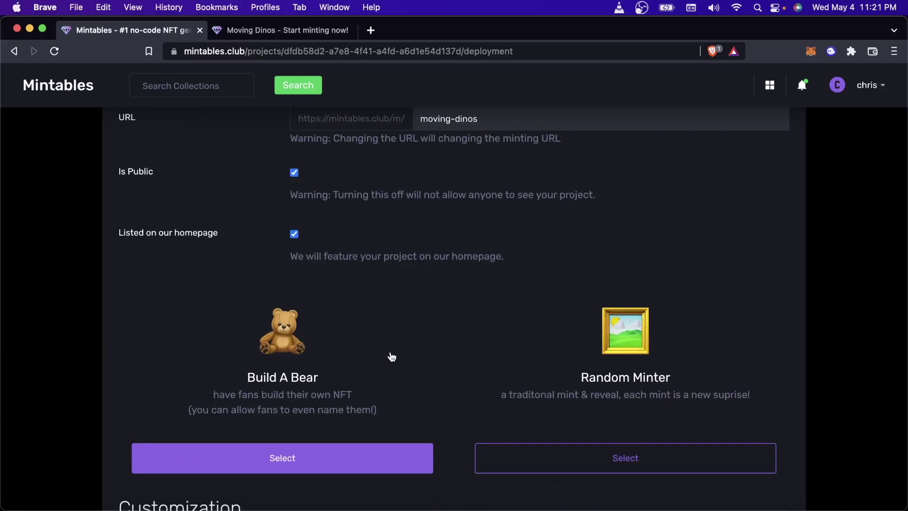
scroll(610, 333, down, 2)
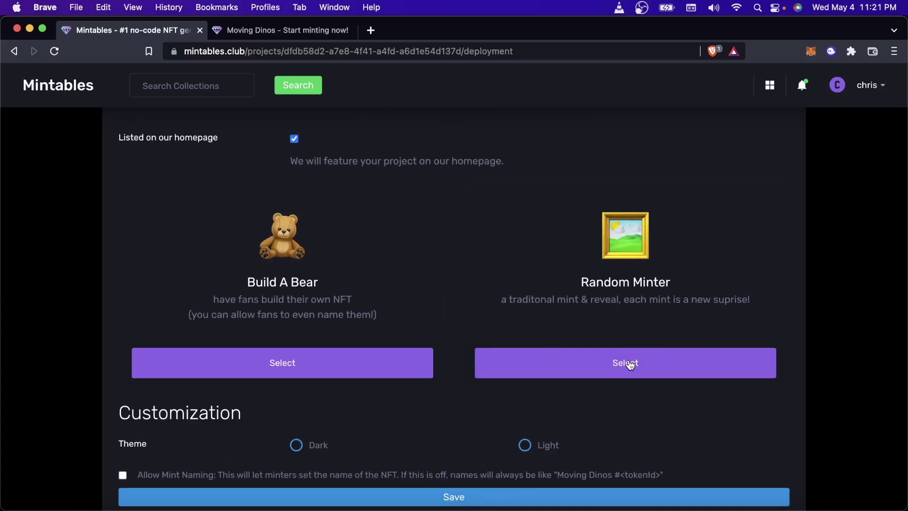
Build a test dino: blue background, body, eye, red bow hand, green feathered hat, green cape skin.
key(ctrl+Tab)
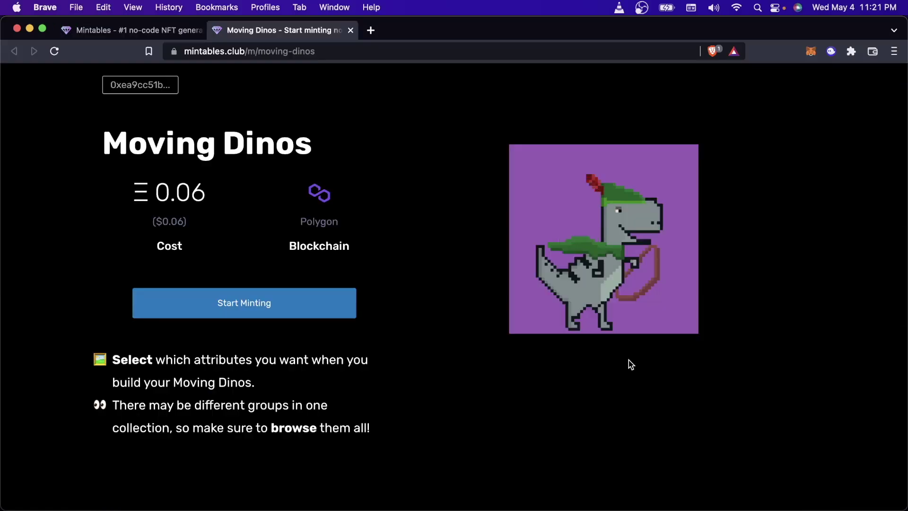
click(282, 302)
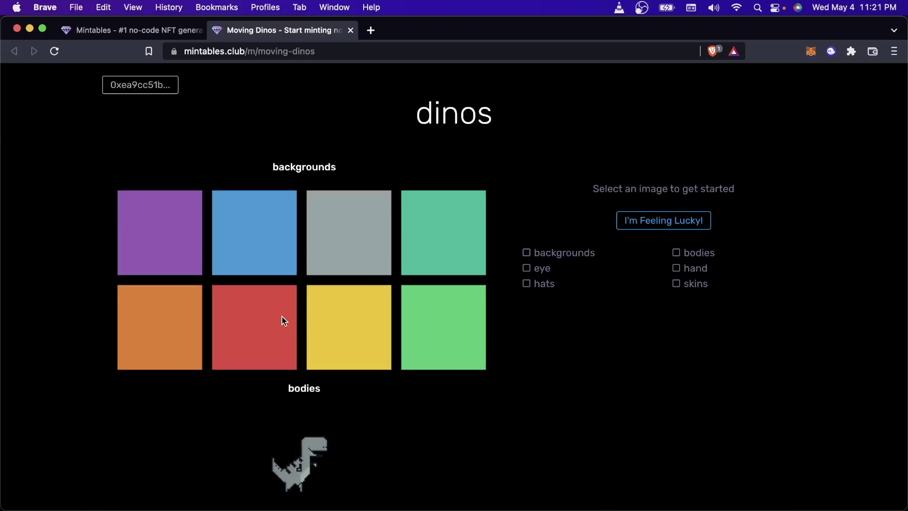
click(282, 273)
click(299, 259)
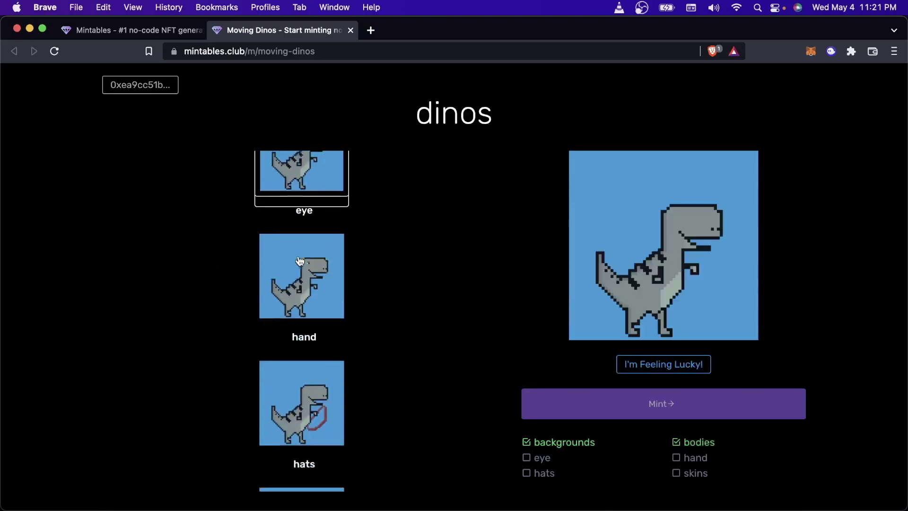
click(300, 260)
click(309, 258)
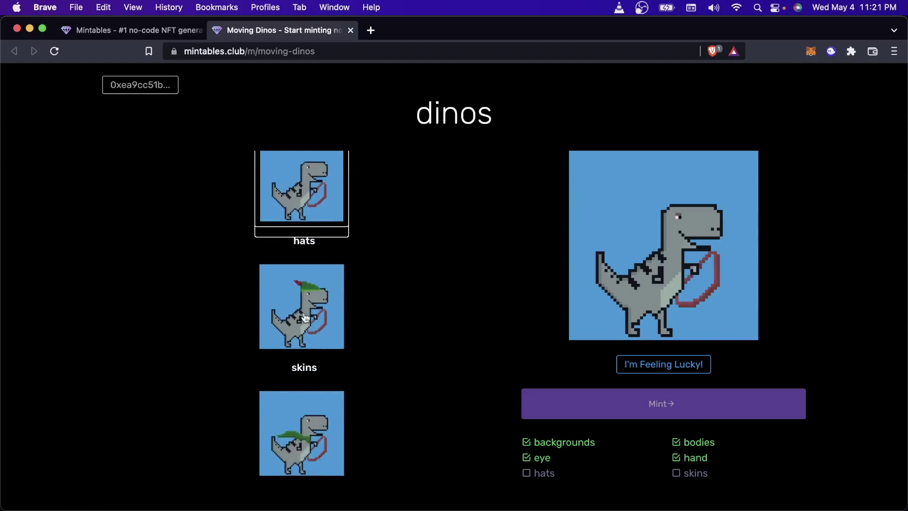
click(316, 290)
click(300, 430)
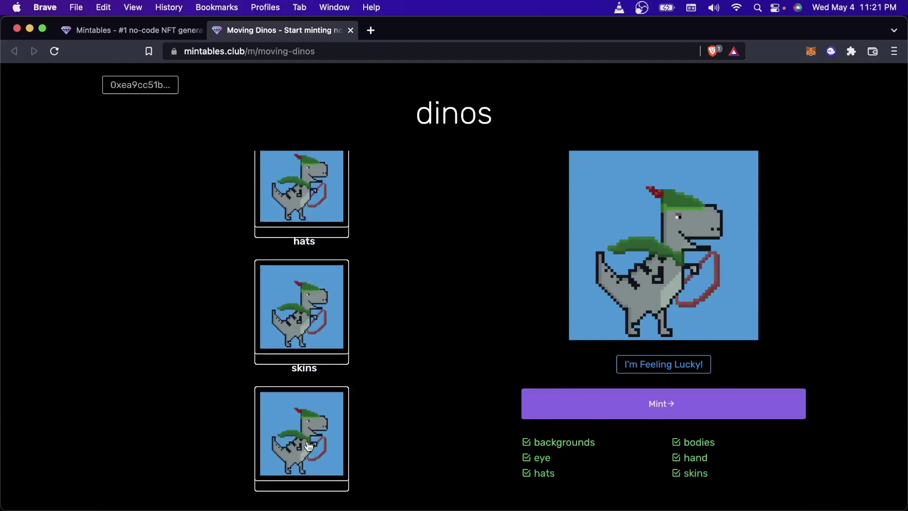
scroll(303, 383, up, 6)
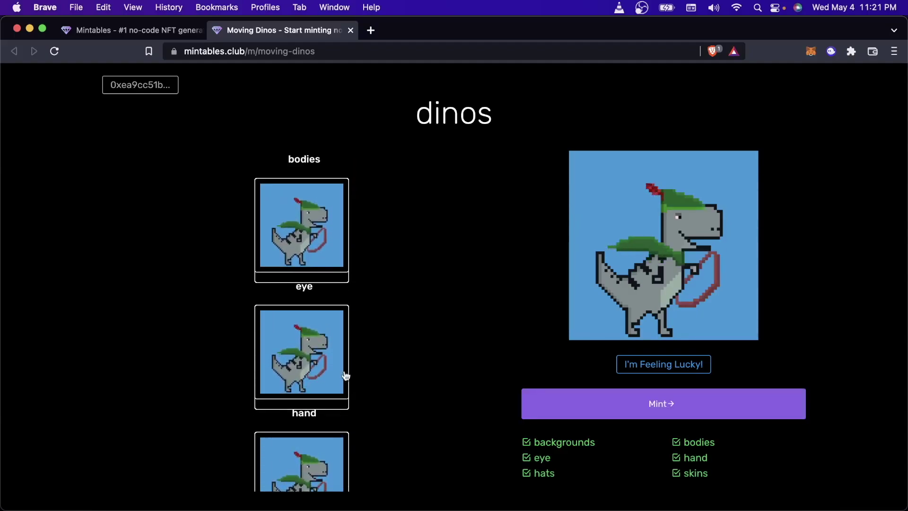
mouse_move(666, 303)
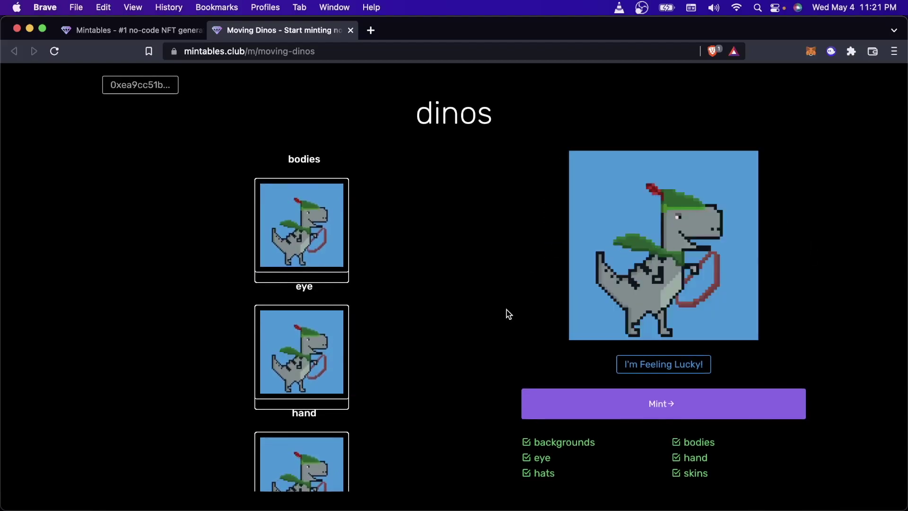
scroll(416, 318, up, 5)
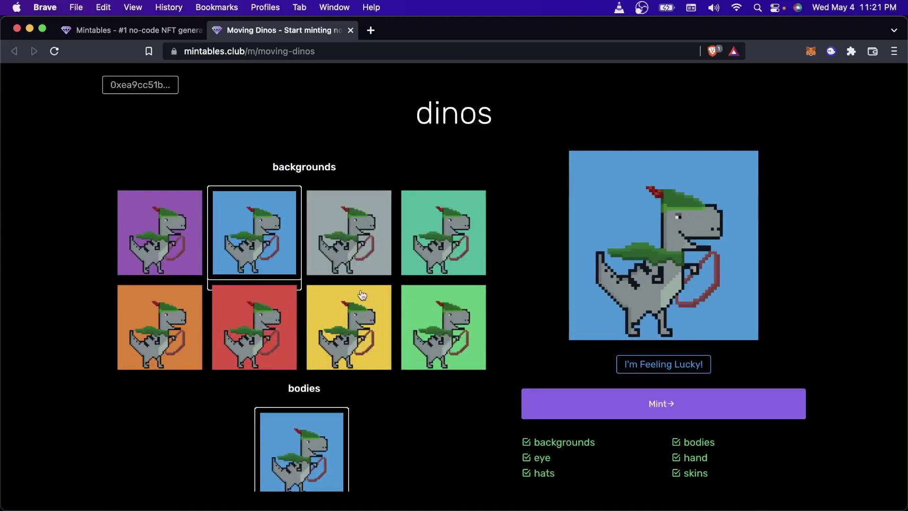
key(ctrl+shift+Tab)
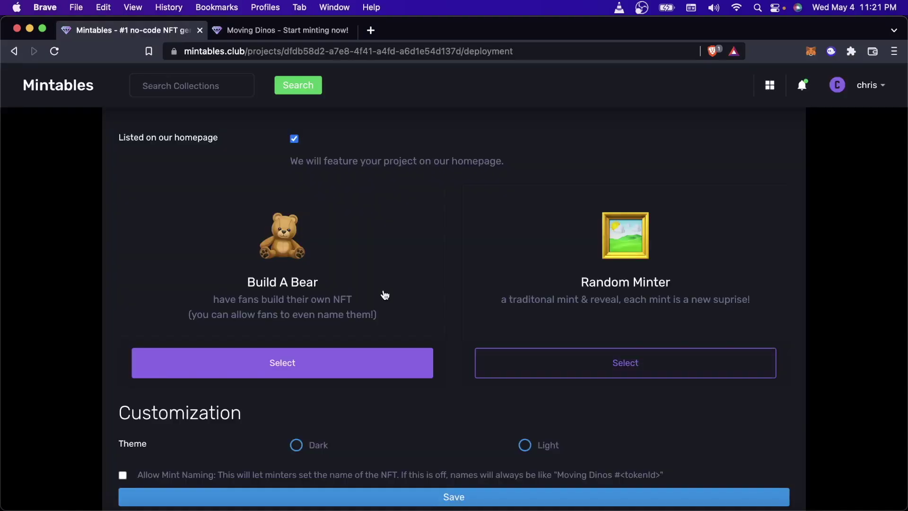
Switch the marketplace type to Random Minter and save it.
click(643, 354)
scroll(643, 354, down, 2)
click(518, 442)
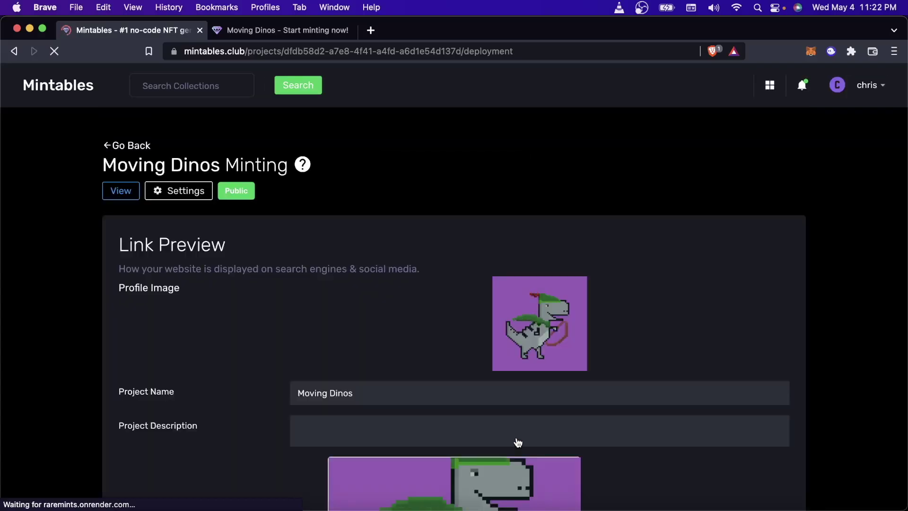
Set the page template to Marquee, save, and reload the public minting page.
scroll(518, 441, down, 8)
scroll(518, 441, down, 6)
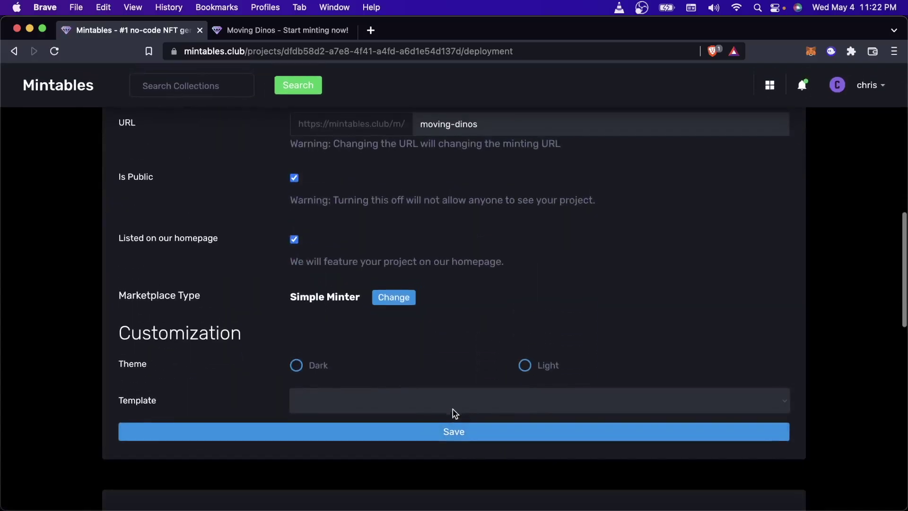
click(461, 408)
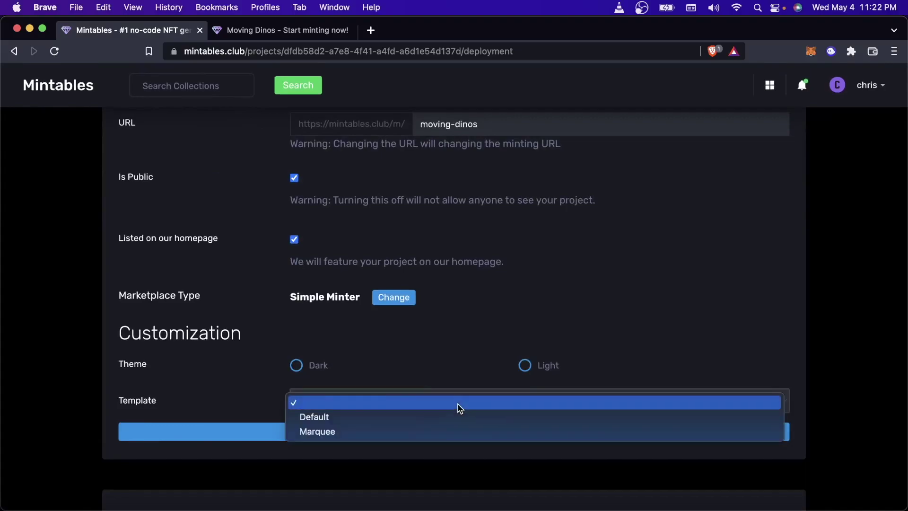
click(401, 430)
click(403, 432)
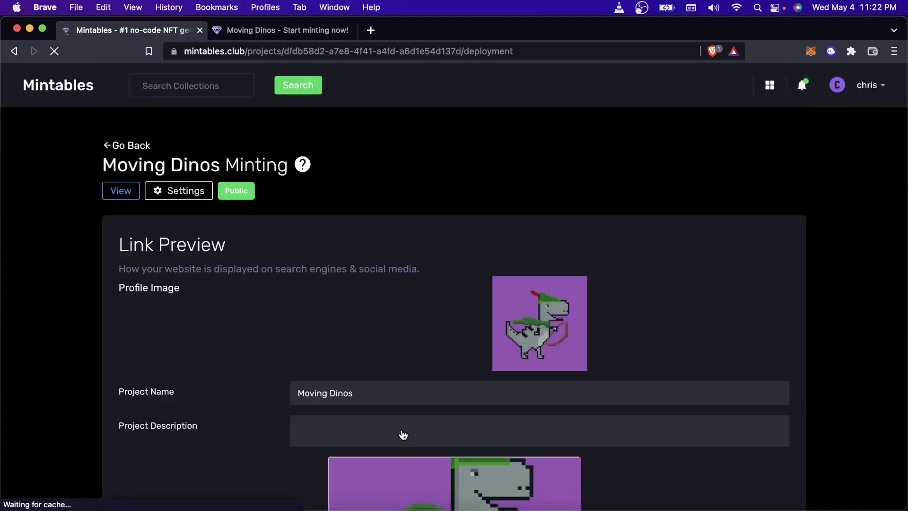
key(ctrl+Tab)
key(super+r)
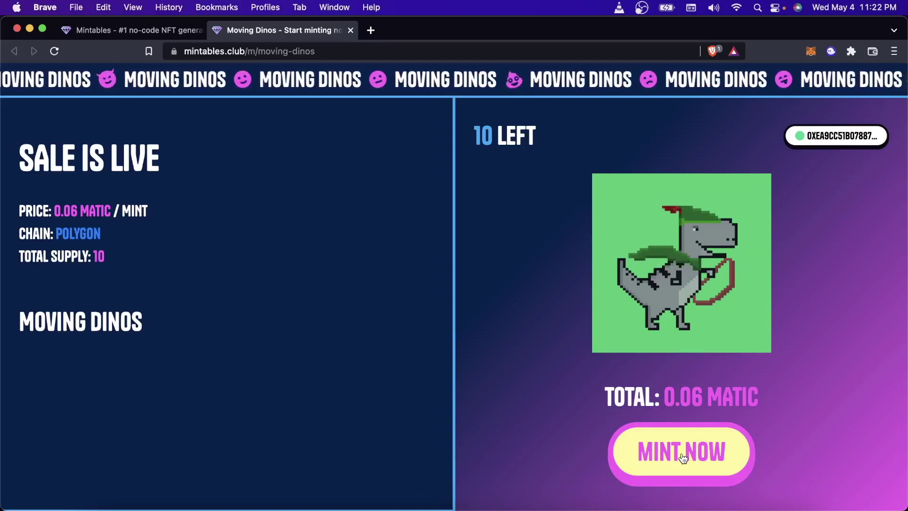
Start minting one random dino for 0.06 MATIC from the marquee page.
click(682, 458)
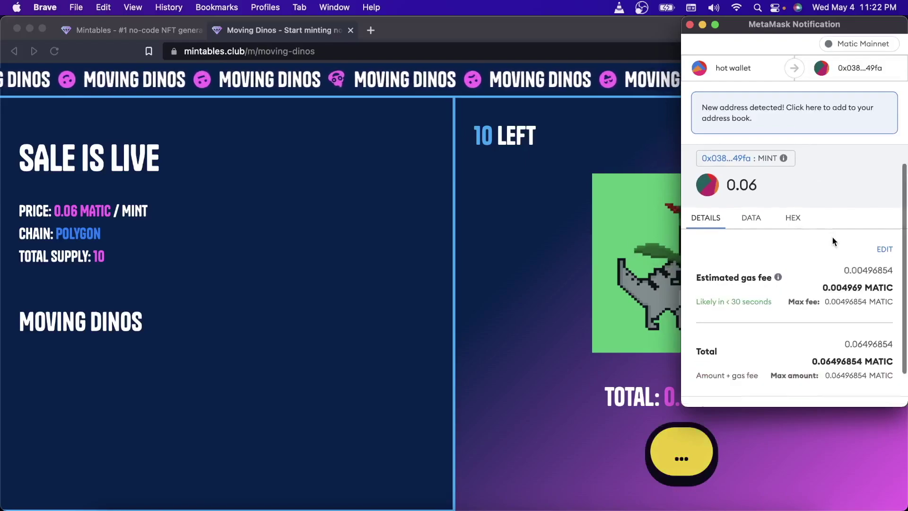
Approve the 0.06 MATIC mint in MetaMask and view Moving Dinos #0 on OpenSea.
scroll(832, 236, down, 2)
click(836, 380)
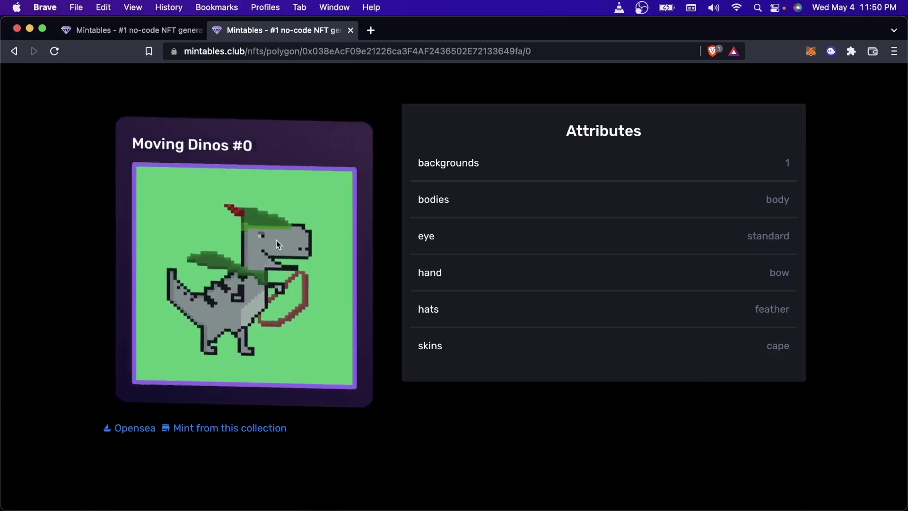
click(142, 429)
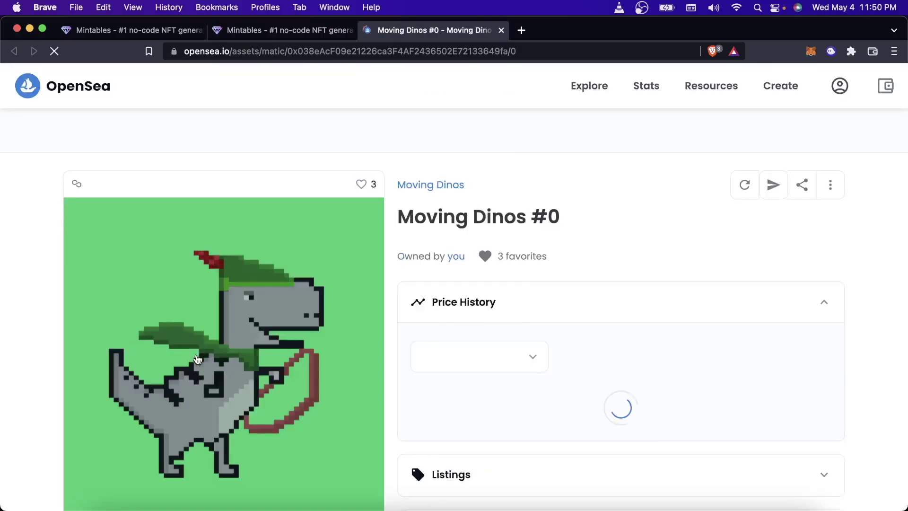
Check the 'Owned by you' line on the Moving Dinos #0 OpenSea page.
mouse_move(548, 257)
mouse_down()
mouse_move(499, 260)
mouse_move(545, 260)
mouse_up()
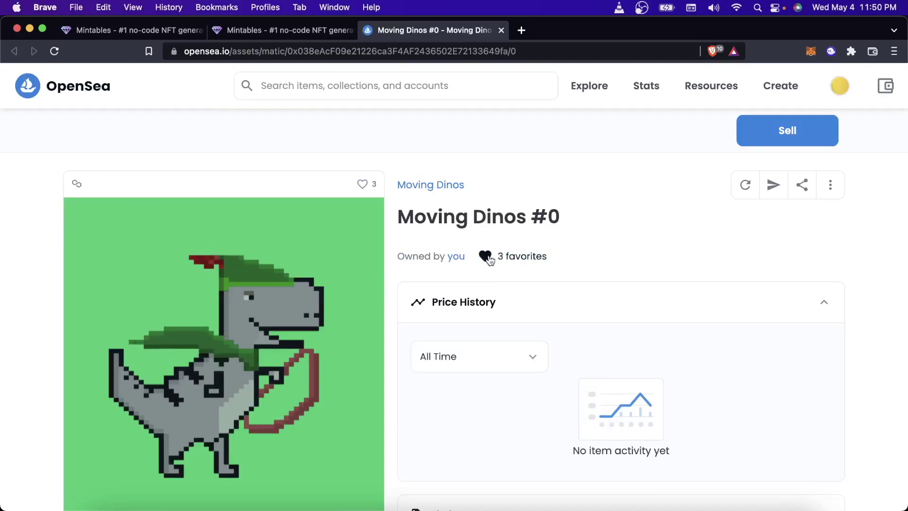
double_click(407, 260)
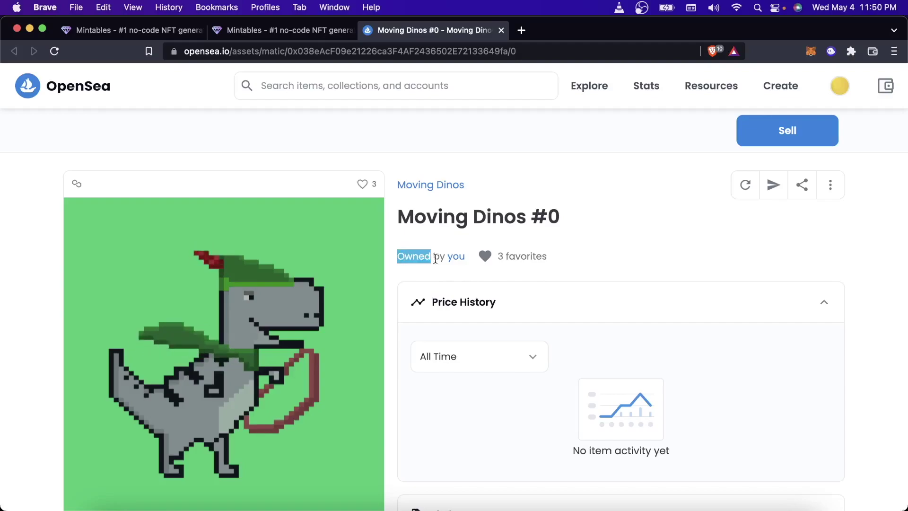
drag(435, 259, 466, 257)
click(422, 257)
scroll(172, 255, down, 1)
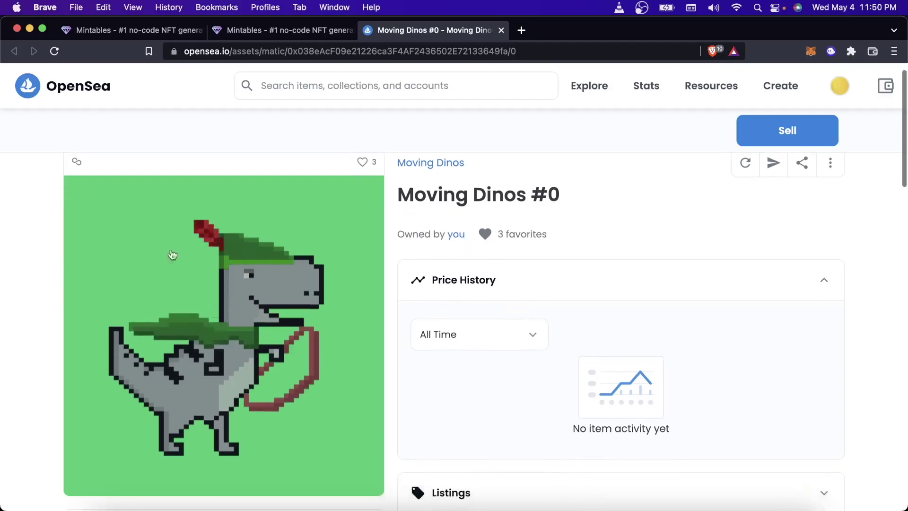